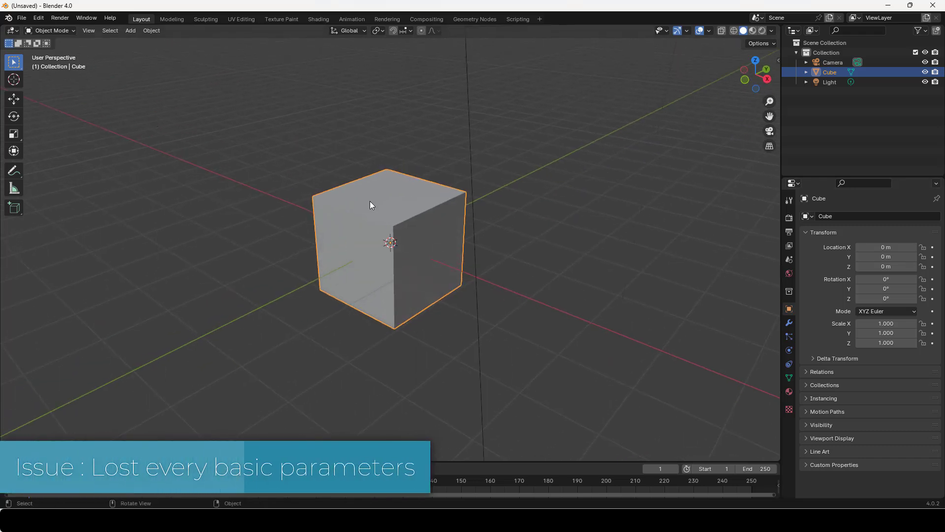
- Load Blender's factory settings and show the default cube in Rendered viewport shading
middle_drag(370, 205, 366, 218)
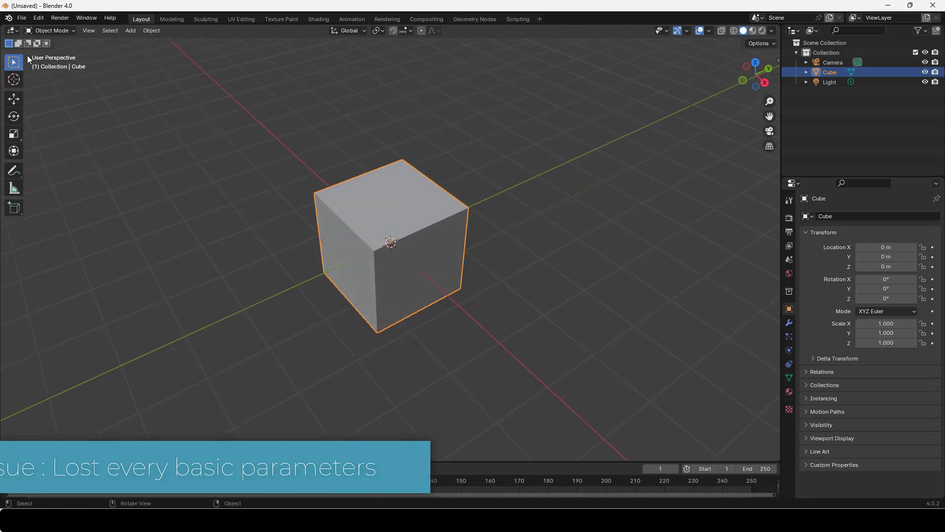
click(22, 18)
mouse_move(57, 207)
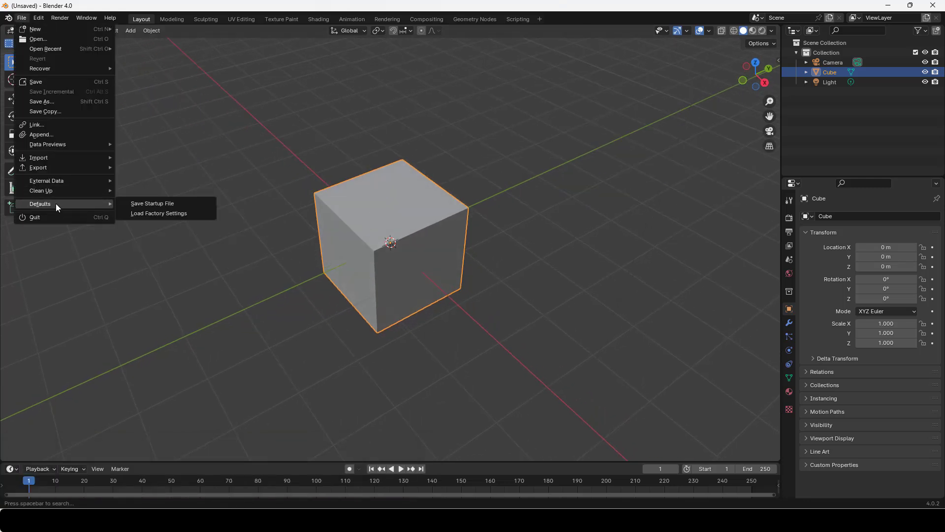
click(170, 214)
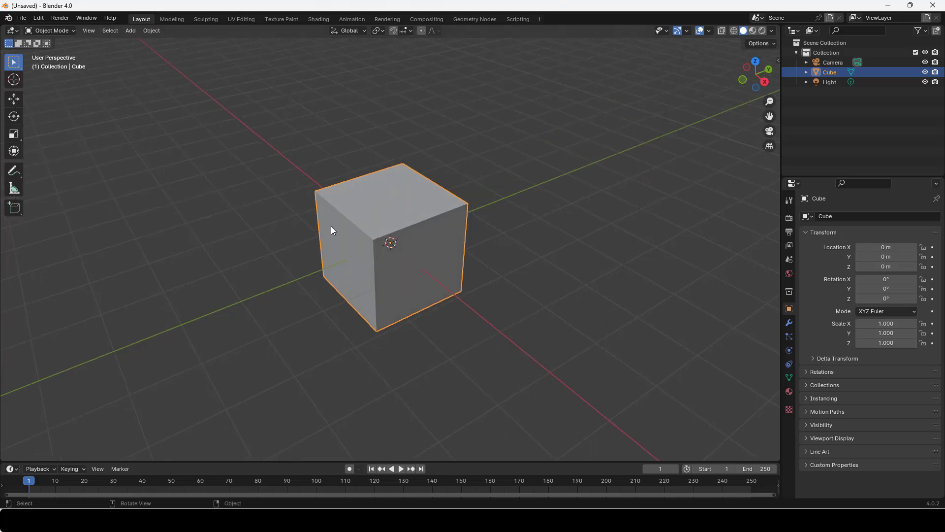
click(762, 30)
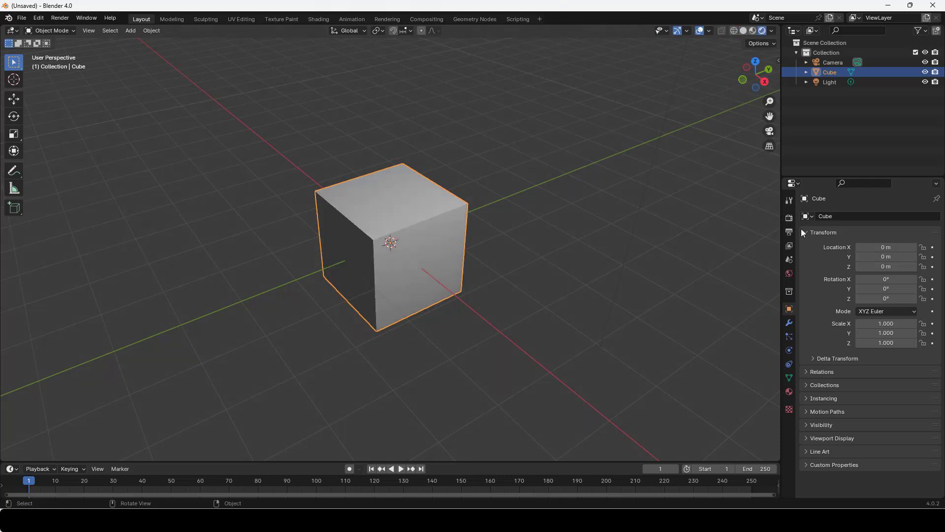
- Set the scene's render engine to Octane
click(789, 217)
click(887, 216)
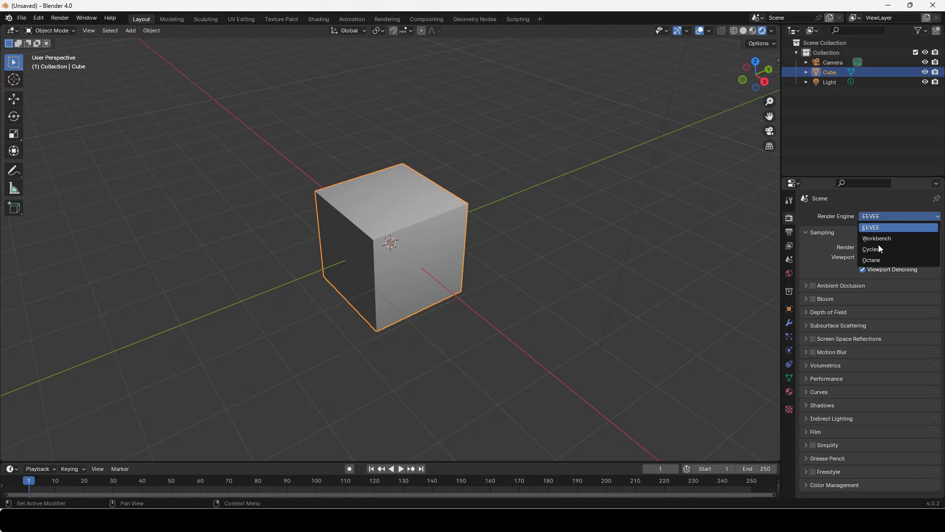
click(877, 260)
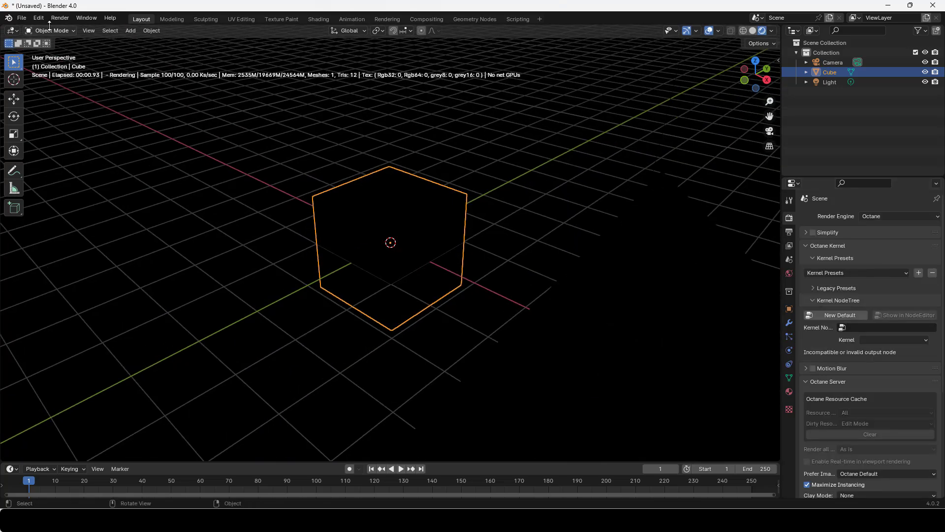
- Search the add-ons for 'octan' to confirm OctaneBlender is enabled, then close Preferences
click(38, 18)
click(66, 144)
click(262, 37)
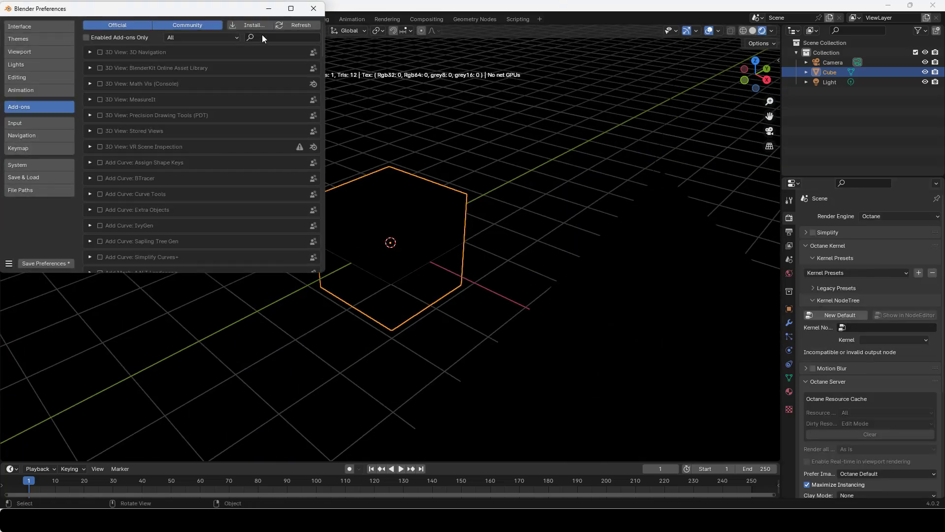
text(octan)
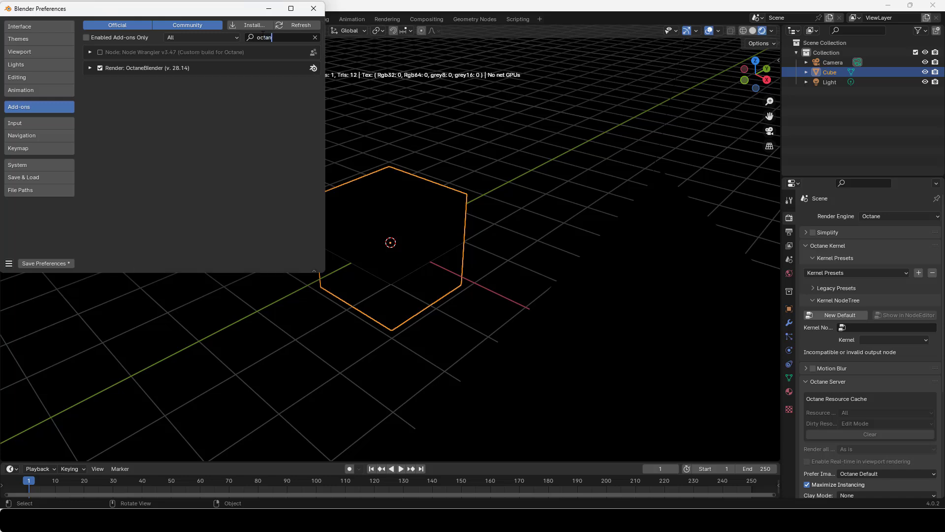
click(314, 8)
middle_drag(450, 204, 487, 213)
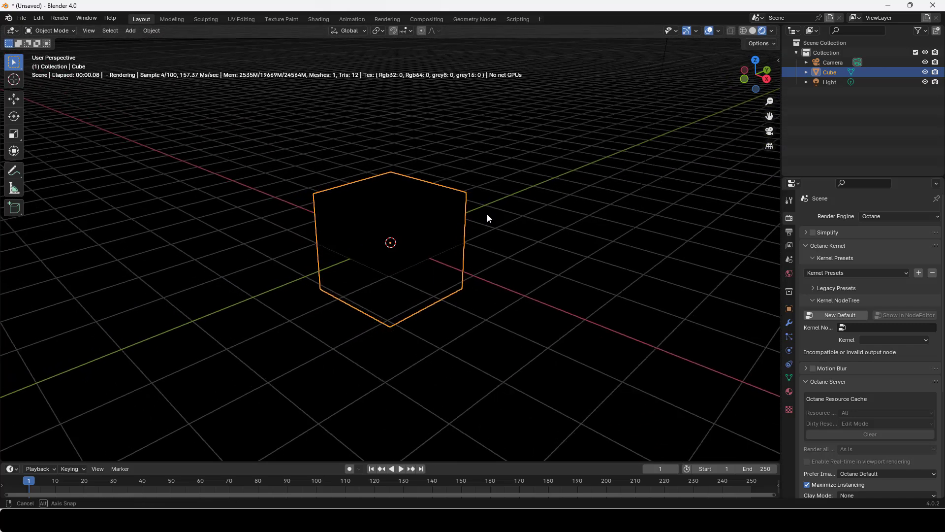
scroll(849, 269, down, 5)
scroll(849, 265, down, 2)
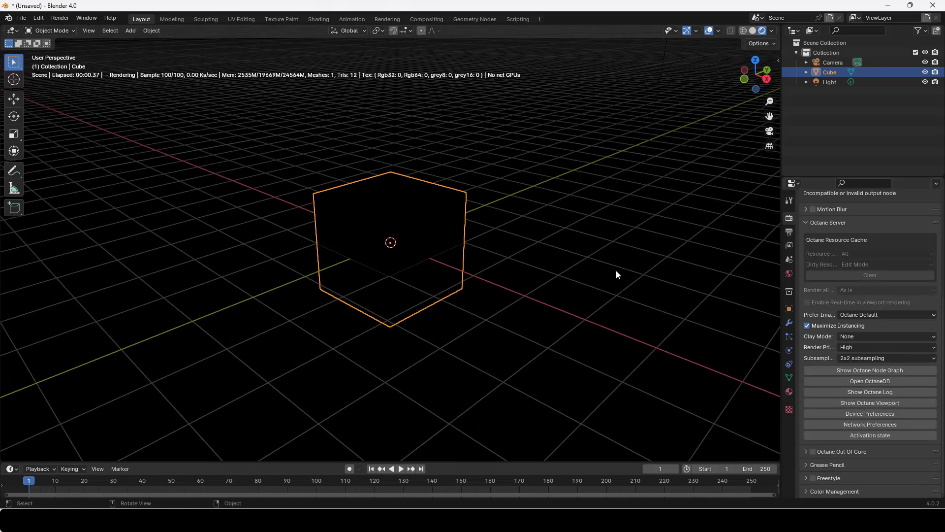
scroll(520, 251, up, 4)
scroll(520, 251, down, 3)
scroll(824, 255, up, 5)
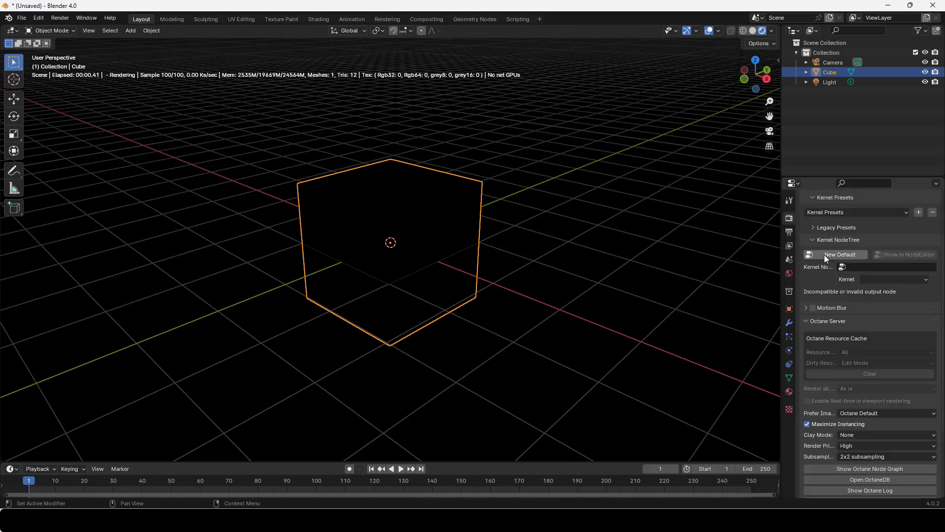
- In the Shading workspace, show World nodes and the Octane rendered viewport
click(318, 19)
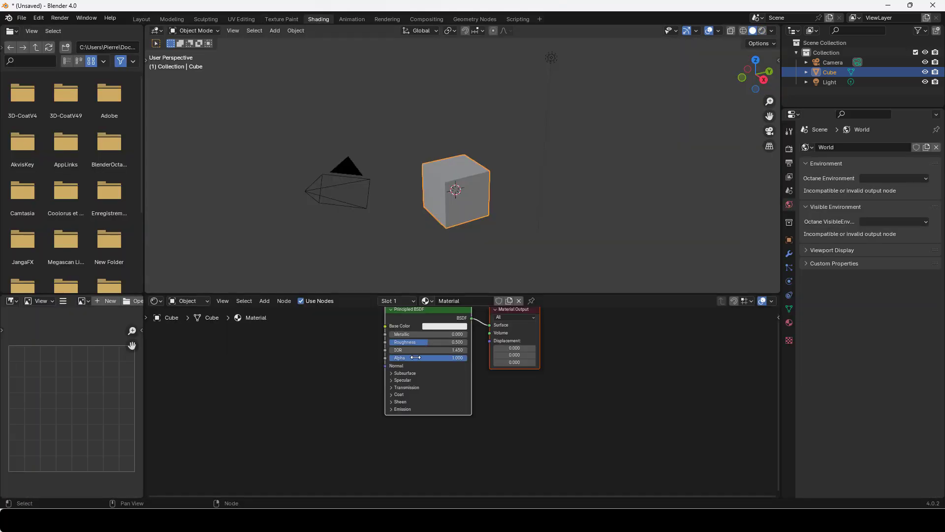
click(156, 301)
click(187, 301)
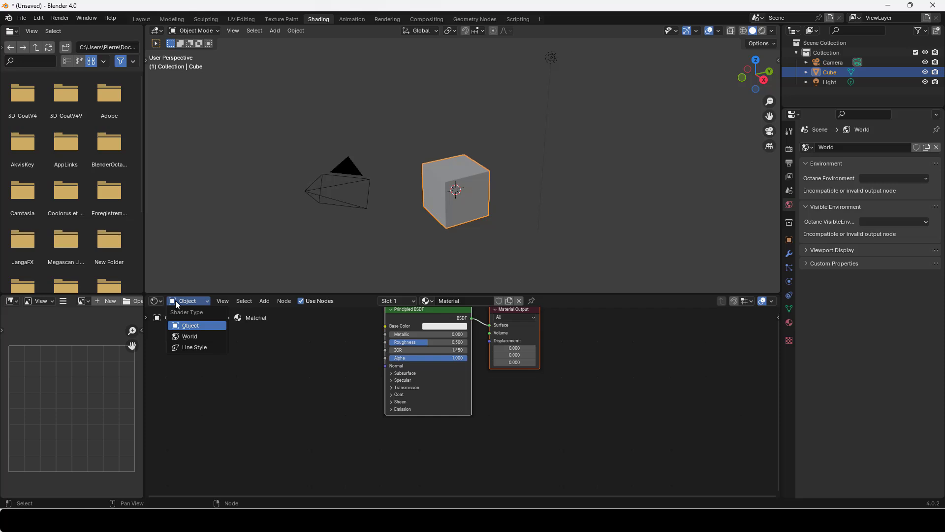
click(192, 336)
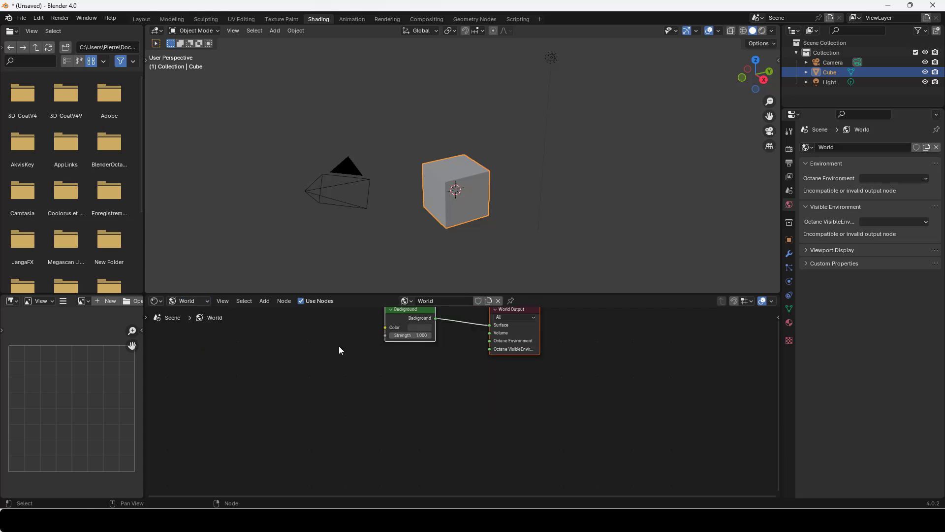
click(761, 31)
scroll(517, 154, up, 5)
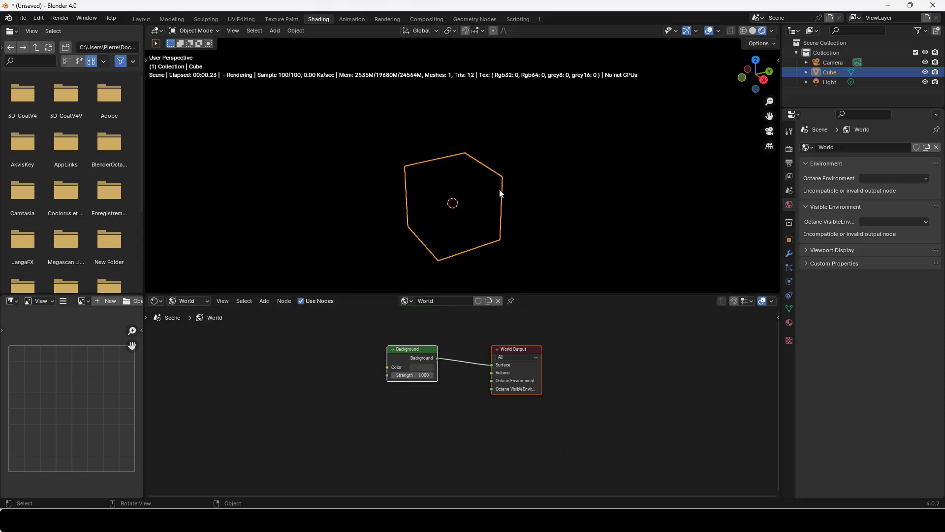
- Unlink the current world and create a new world, World.001
click(499, 302)
click(466, 302)
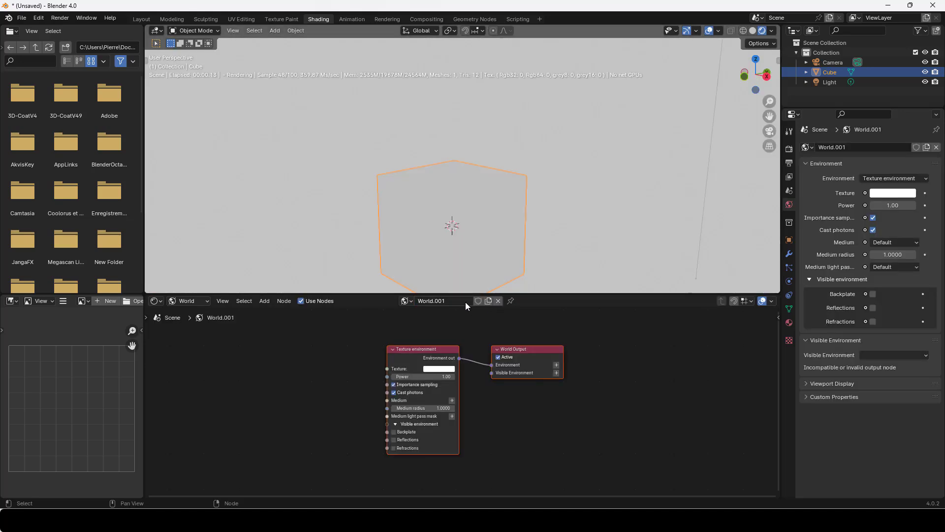
scroll(487, 177, down, 4)
middle_drag(484, 178, 522, 129)
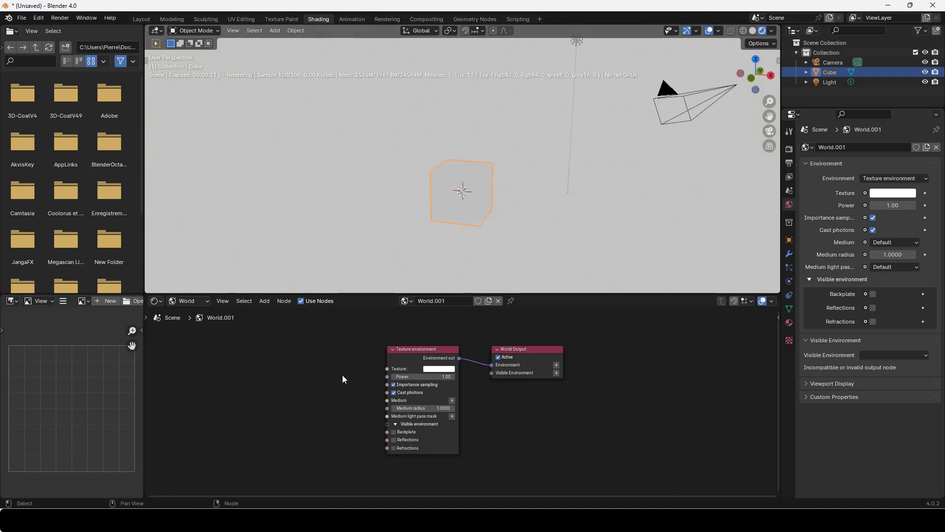
- Connect a Daylight environment node to the World Output and delete the Texture environment
key(shift+a)
text(d)
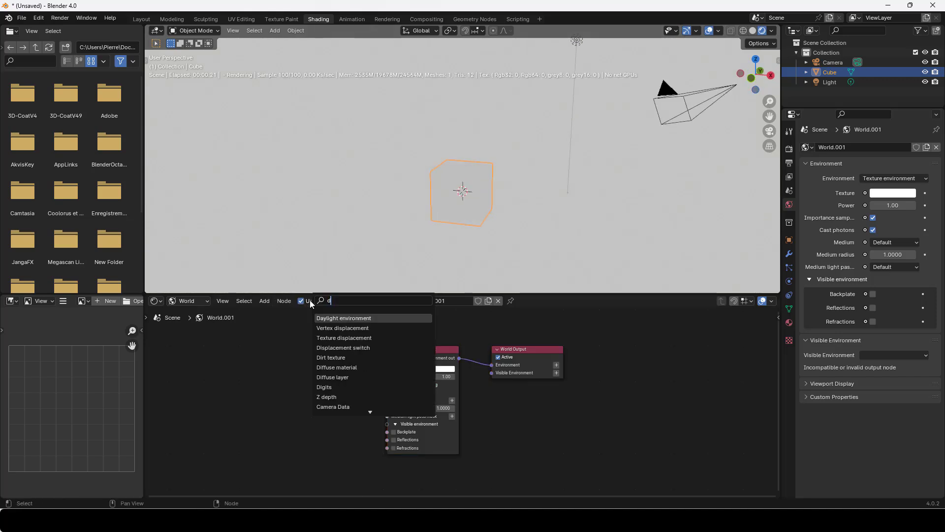
text(ayli)
click(332, 318)
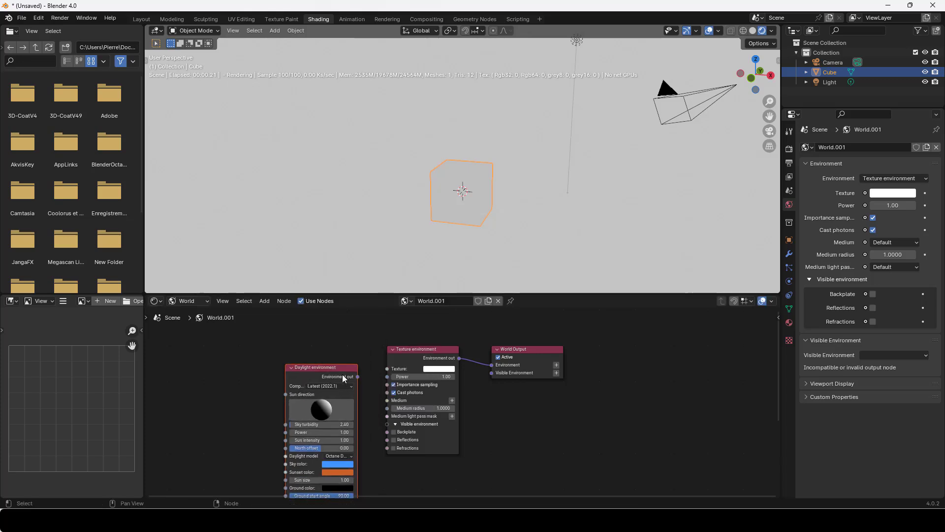
drag(357, 377, 492, 365)
drag(456, 384, 496, 446)
key(x)
middle_drag(443, 207, 495, 206)
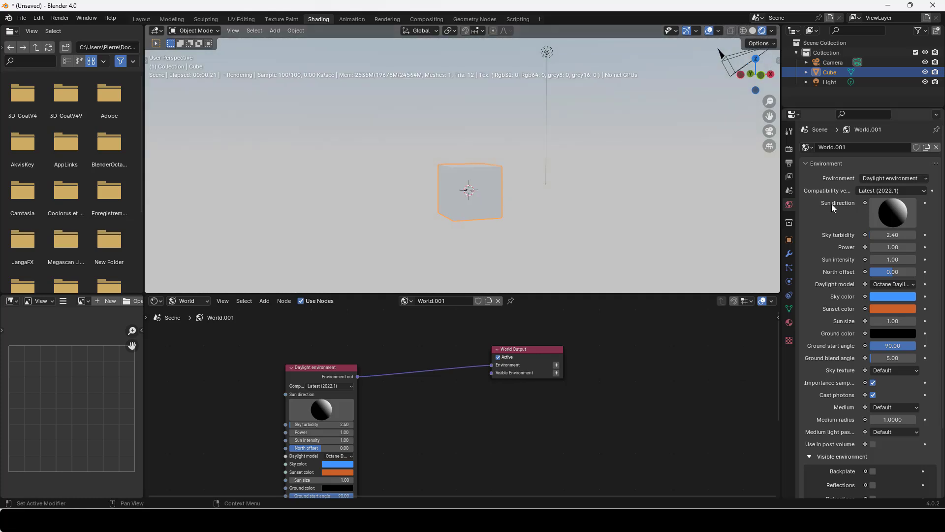
- In Render properties, change the Color Management View Transform from AgX to Raw
click(788, 340)
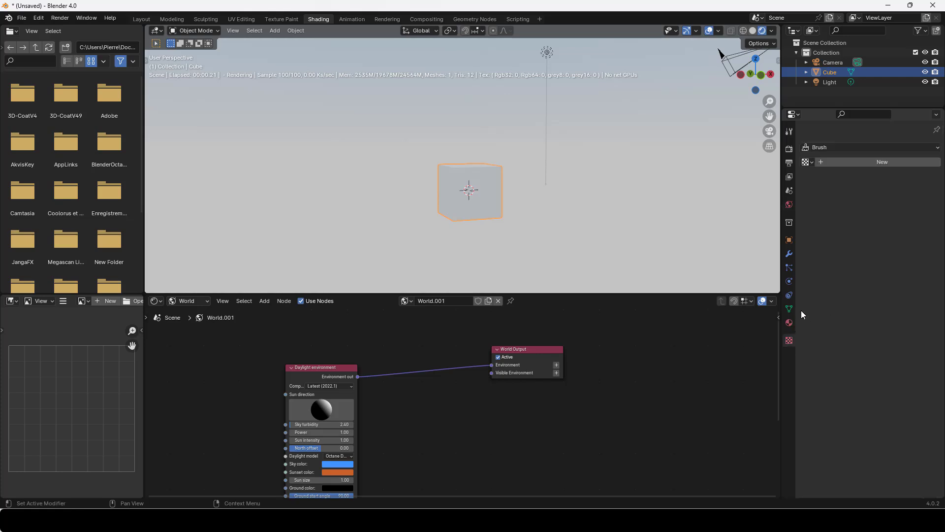
click(789, 131)
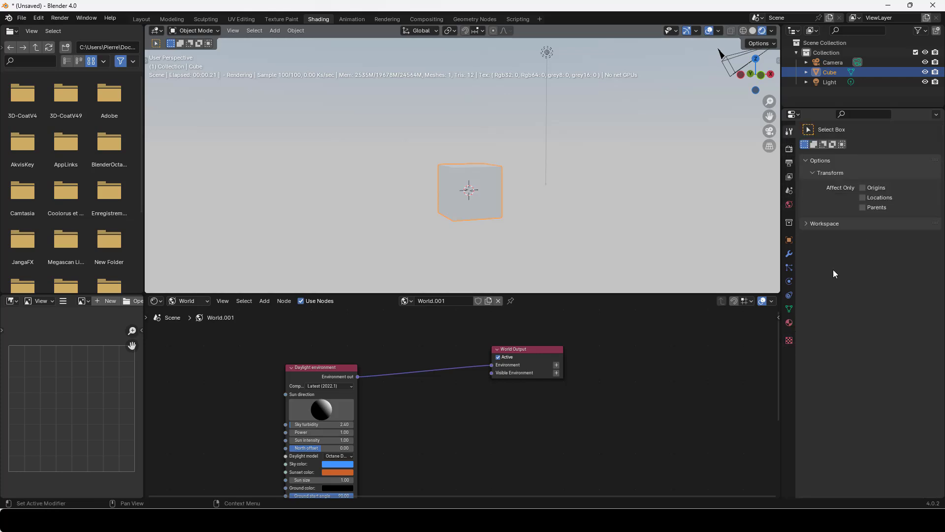
click(789, 149)
scroll(837, 246, down, 5)
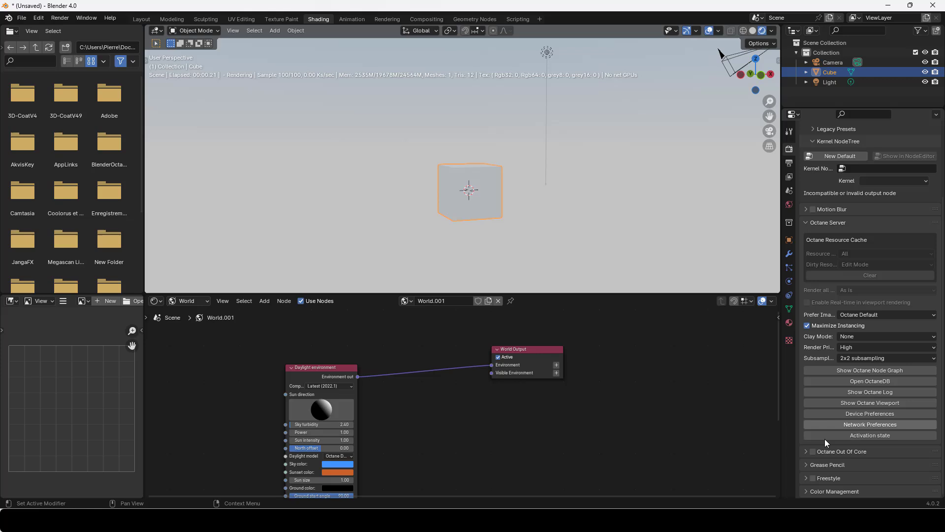
click(808, 491)
scroll(839, 460, down, 5)
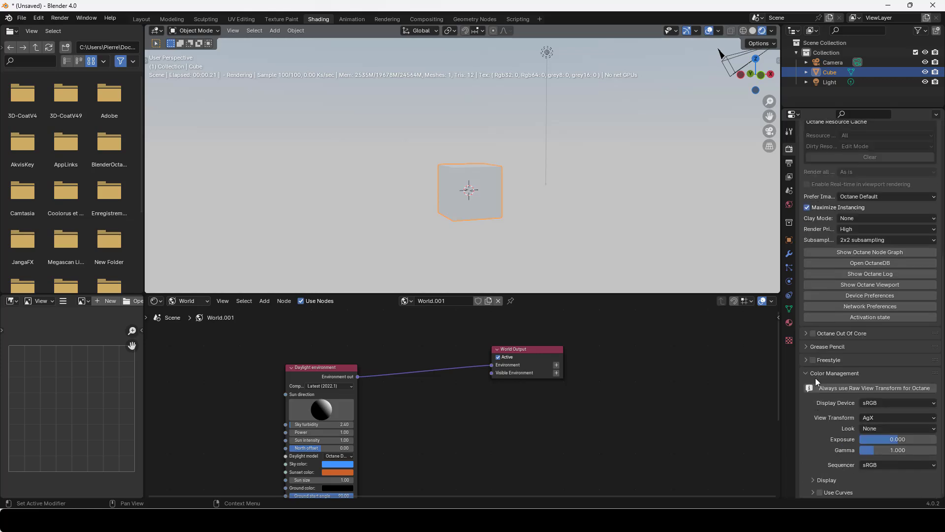
click(881, 416)
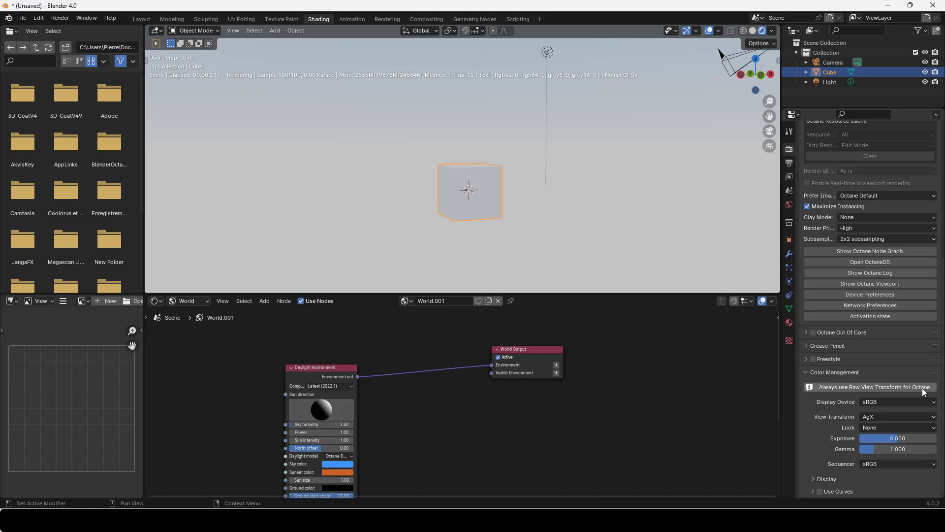
click(881, 416)
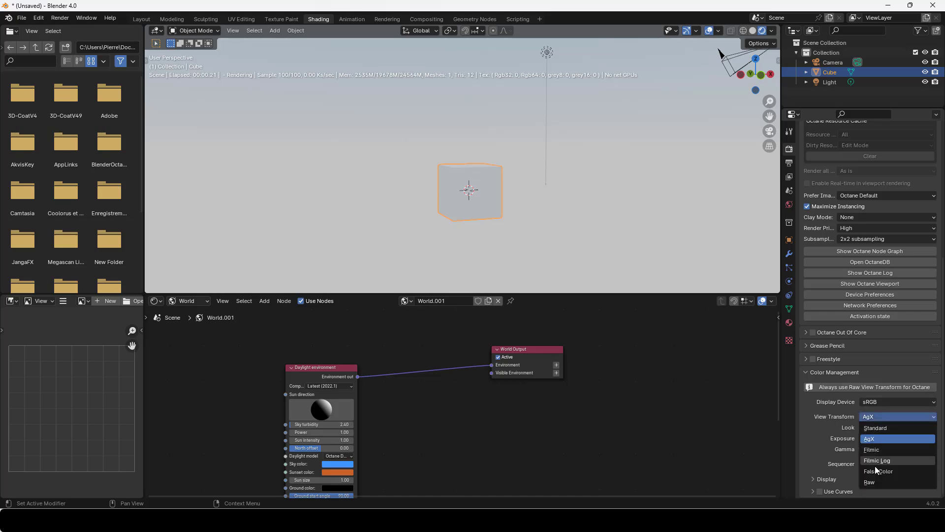
click(872, 483)
middle_drag(483, 224, 472, 191)
- Add a plane and scale it up under the cube
key(shift+a)
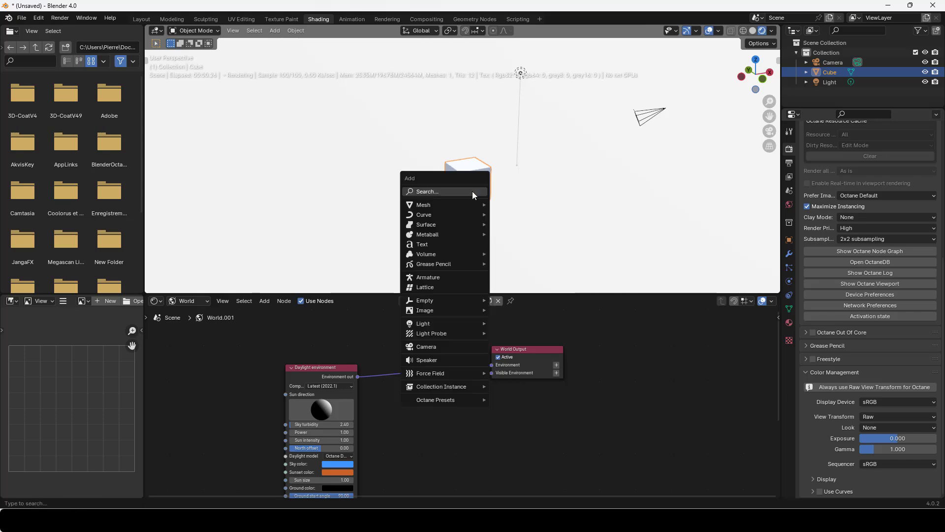
mouse_move(458, 204)
click(511, 208)
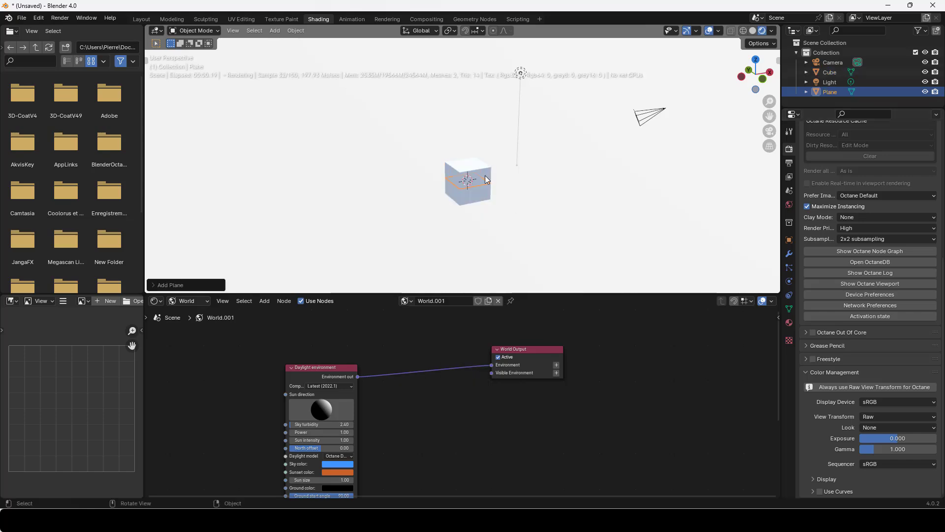
key(s)
click(584, 189)
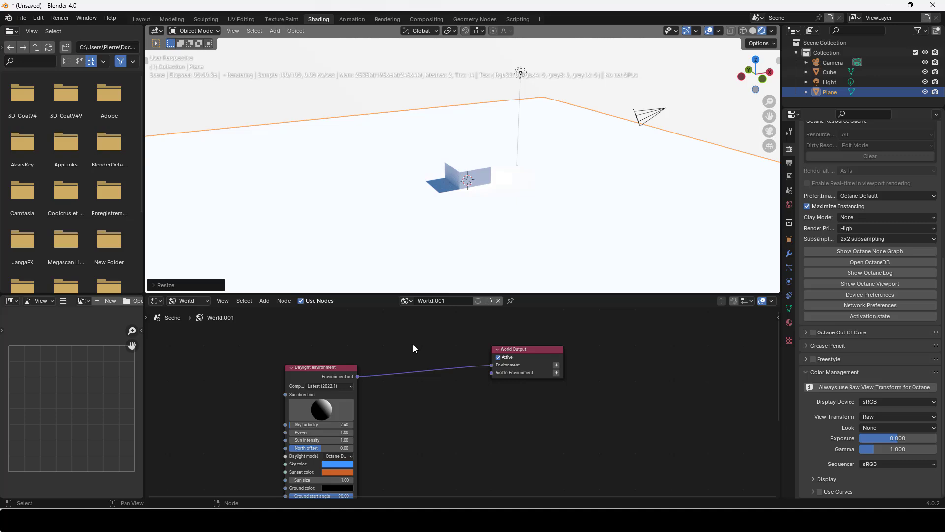
- Give the plane a new Universal material with a grey-brown albedo
click(187, 301)
click(193, 324)
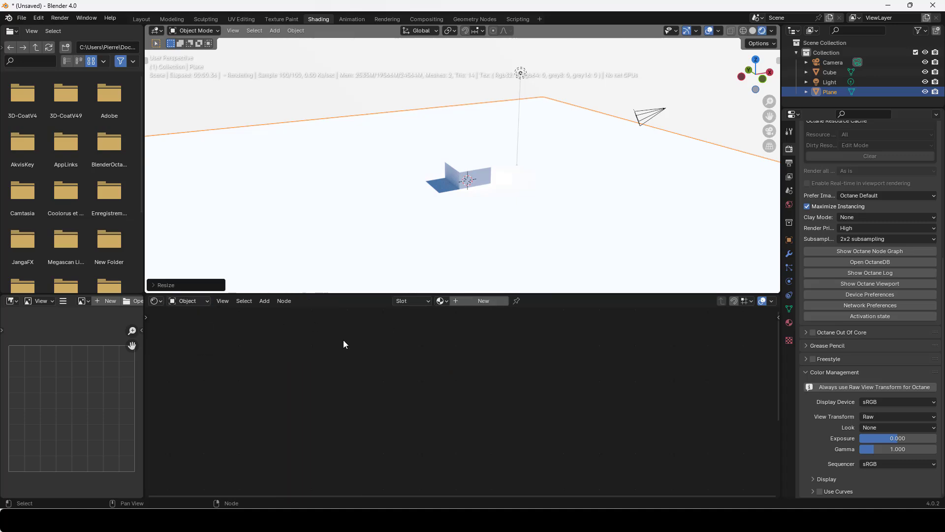
click(485, 300)
click(440, 409)
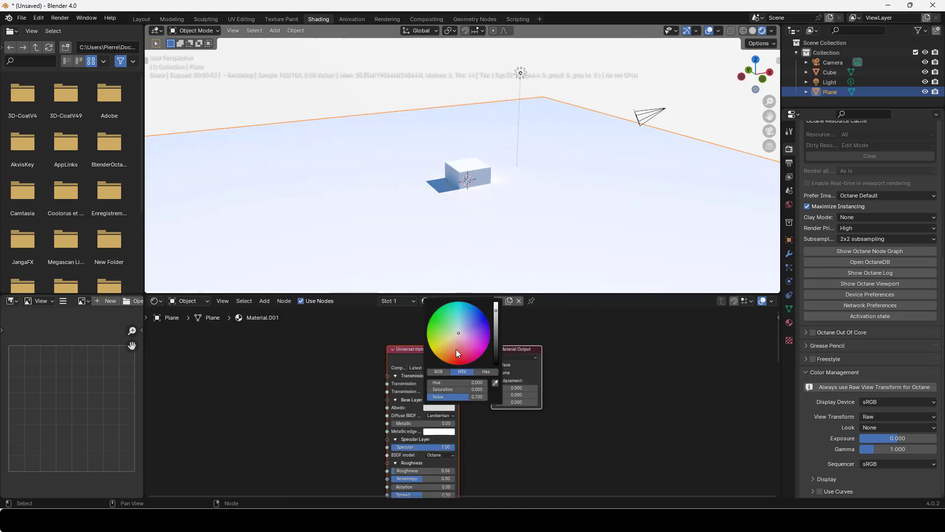
click(456, 350)
click(434, 405)
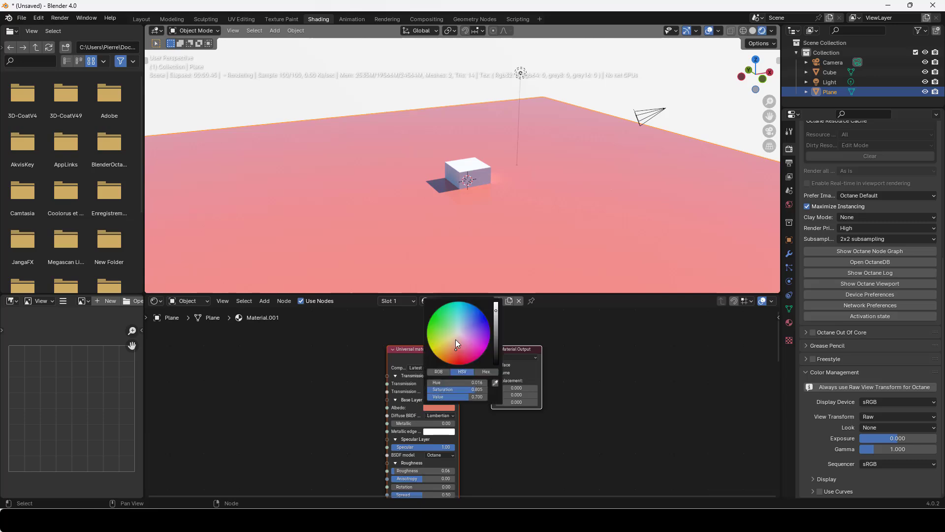
click(456, 339)
drag(491, 330, 524, 330)
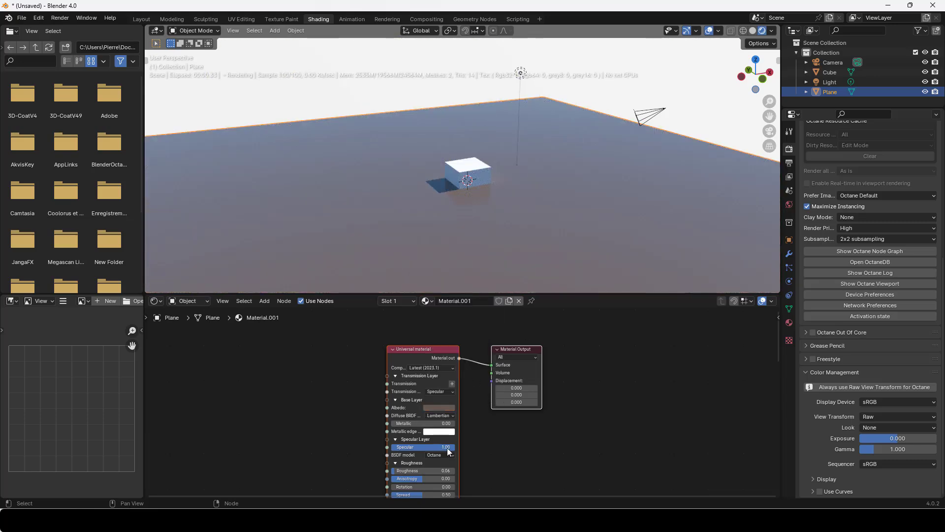
- Raise the cube along Z and tint its Base Color red
click(480, 178)
key(g)
key(z)
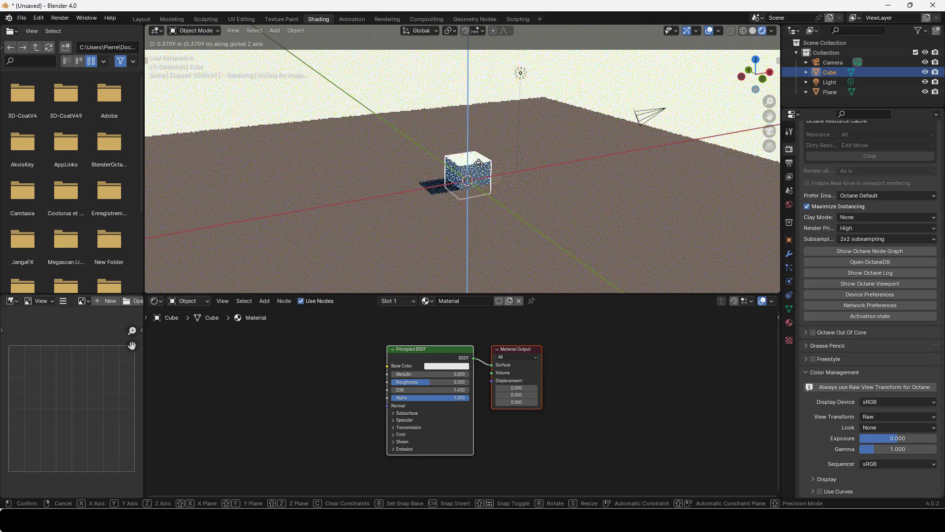
click(479, 165)
click(455, 365)
click(469, 307)
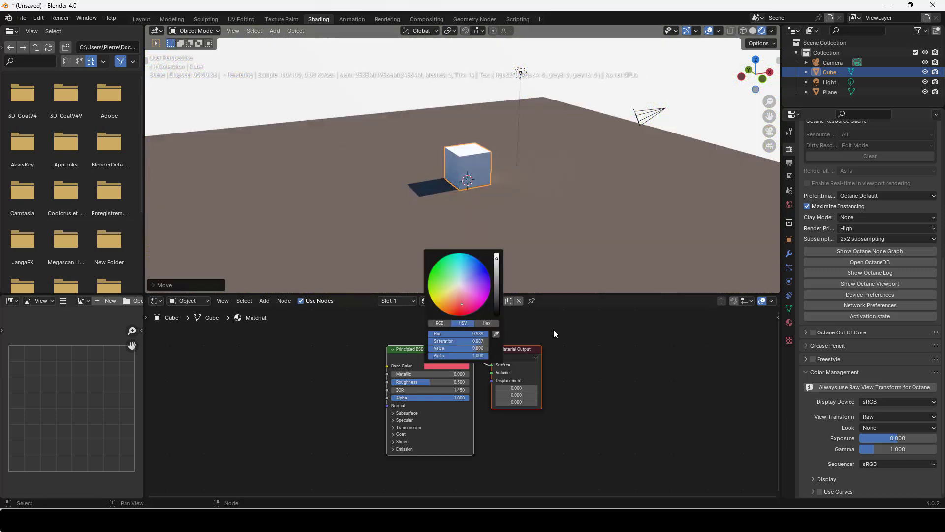
scroll(433, 354, up, 1)
scroll(489, 185, up, 5)
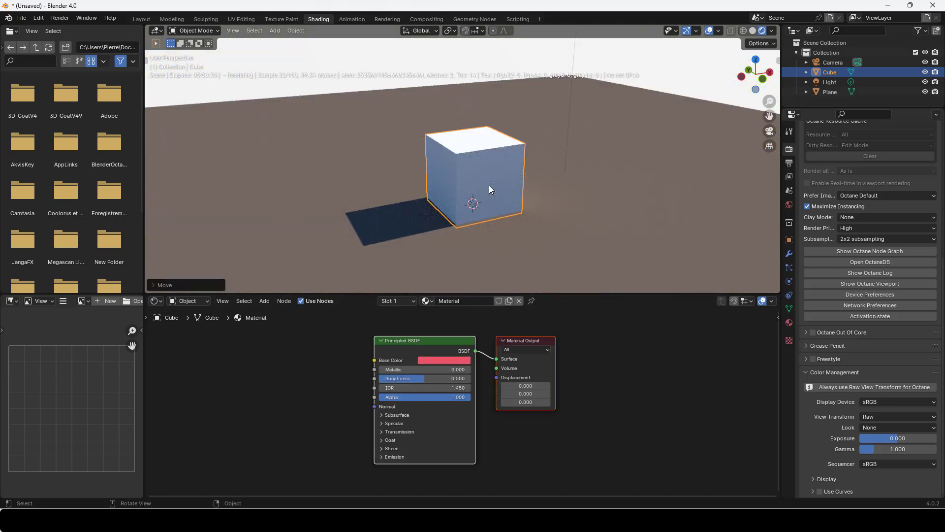
middle_drag(491, 185, 435, 189)
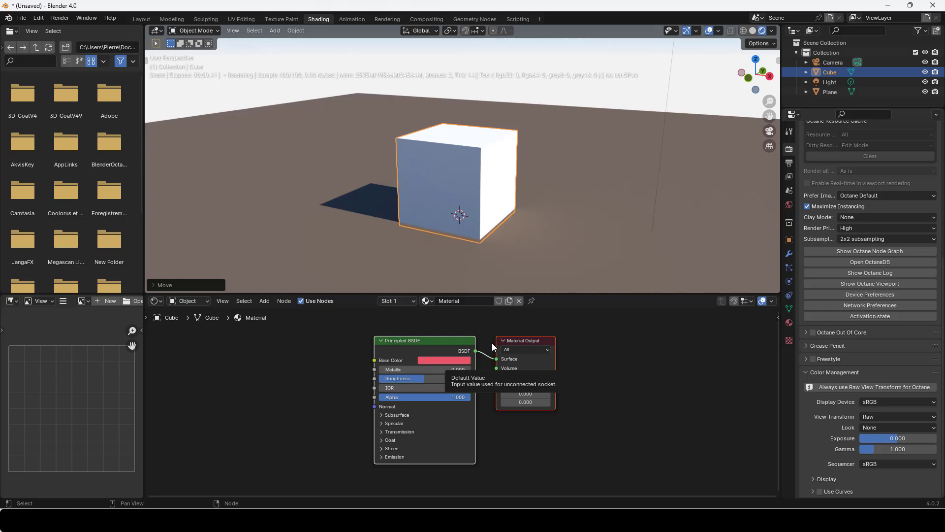
- Replace the cube's material with a new Universal material, Specular 0, pink albedo
click(519, 301)
click(482, 301)
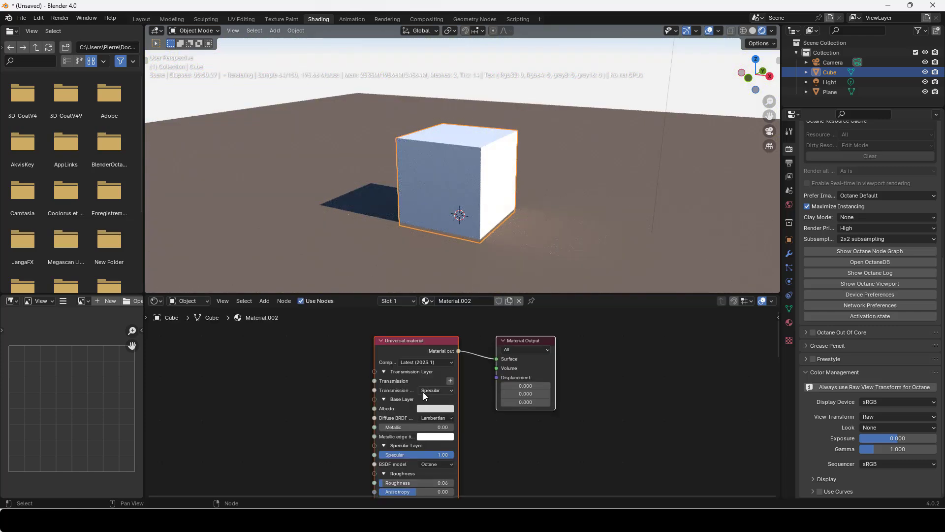
drag(448, 473, 394, 473)
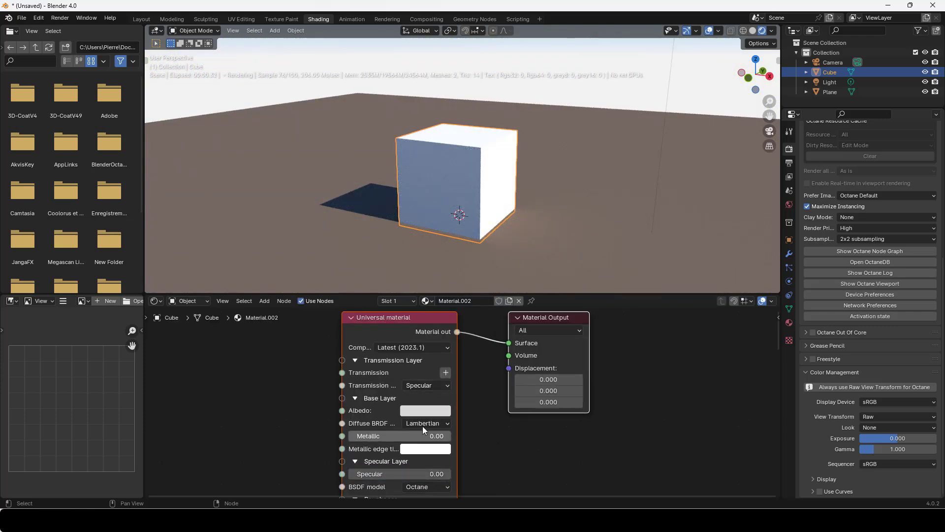
click(425, 411)
click(456, 332)
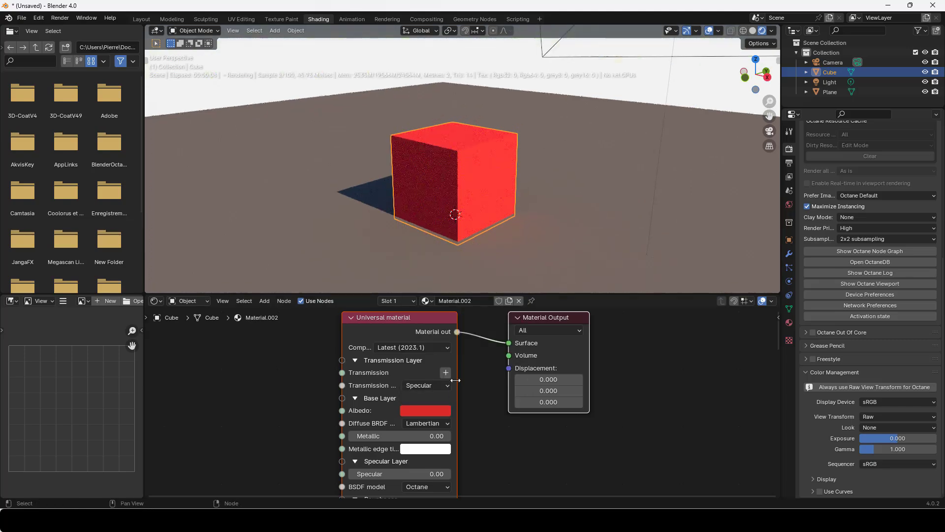
click(433, 409)
click(454, 312)
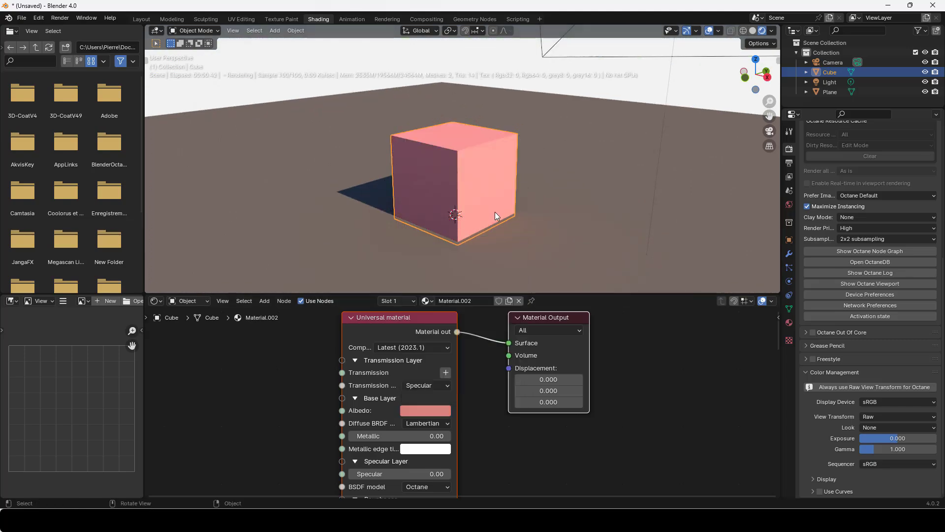
mouse_move(497, 200)
middle_down()
mouse_move(541, 186)
mouse_move(463, 187)
mouse_move(487, 213)
middle_up()
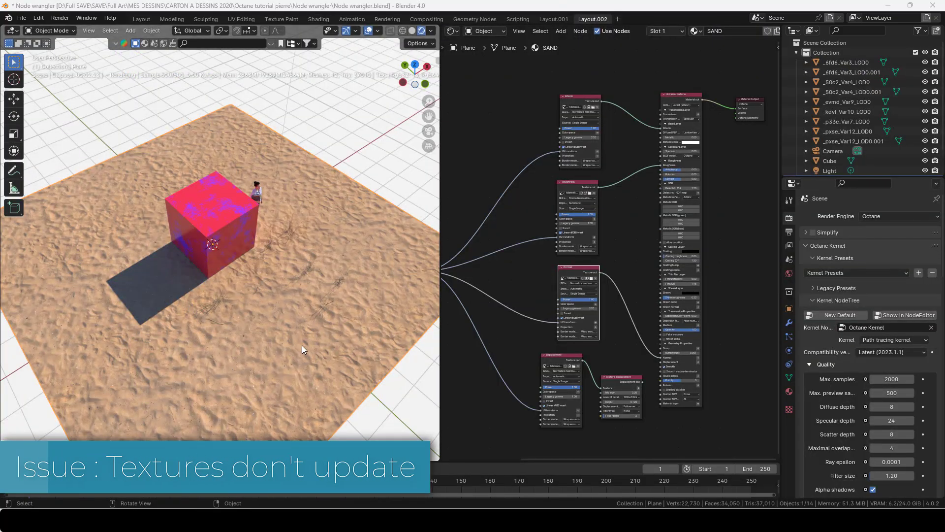
- In solid shading, scale the sand plane up twice
mouse_move(302, 344)
middle_down()
mouse_move(167, 323)
mouse_move(264, 323)
mouse_move(318, 335)
mouse_move(328, 320)
mouse_move(254, 334)
mouse_move(265, 320)
middle_up()
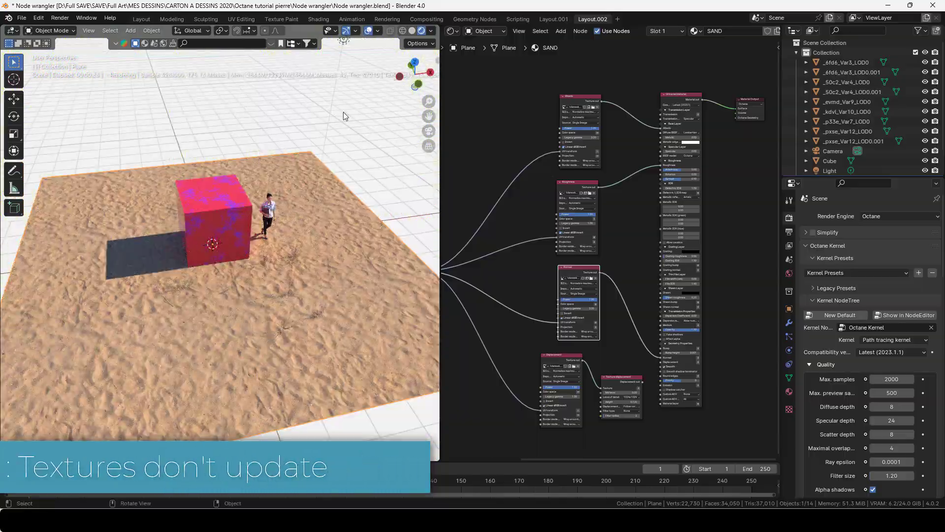
click(412, 31)
scroll(291, 235, down, 4)
middle_drag(291, 235, 302, 212)
key(s)
click(264, 224)
scroll(265, 224, down, 3)
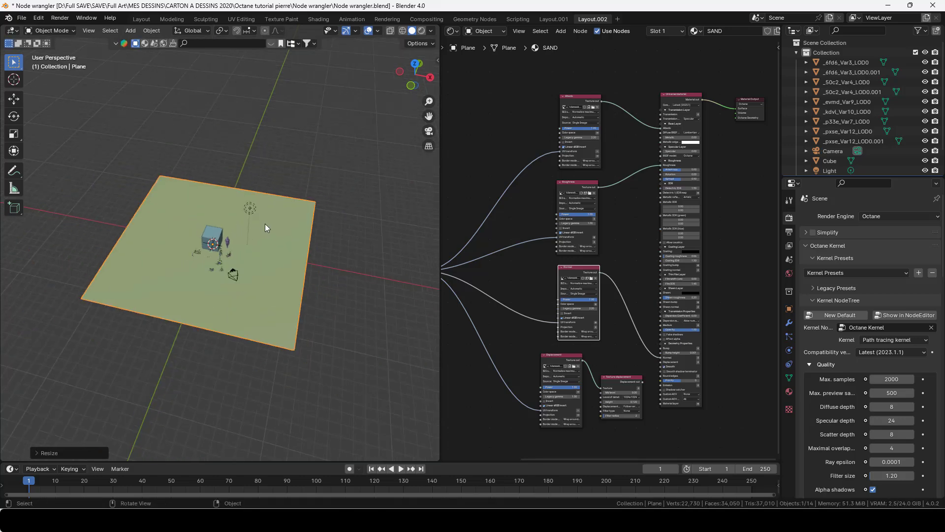
key(s)
click(350, 164)
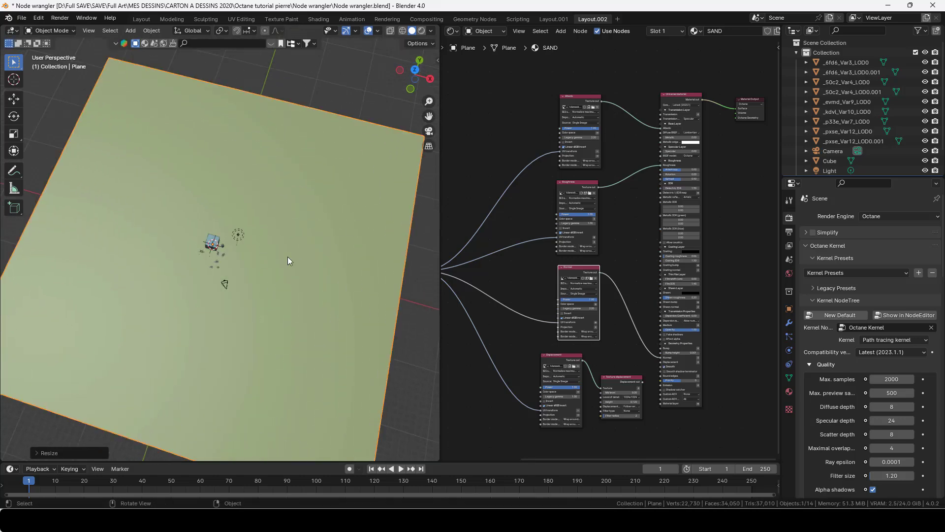
middle_drag(289, 258, 345, 153)
- Apply Rotation & Scale to the plane and return to Octane rendered shading
key(ctrl+a)
click(302, 233)
key(z)
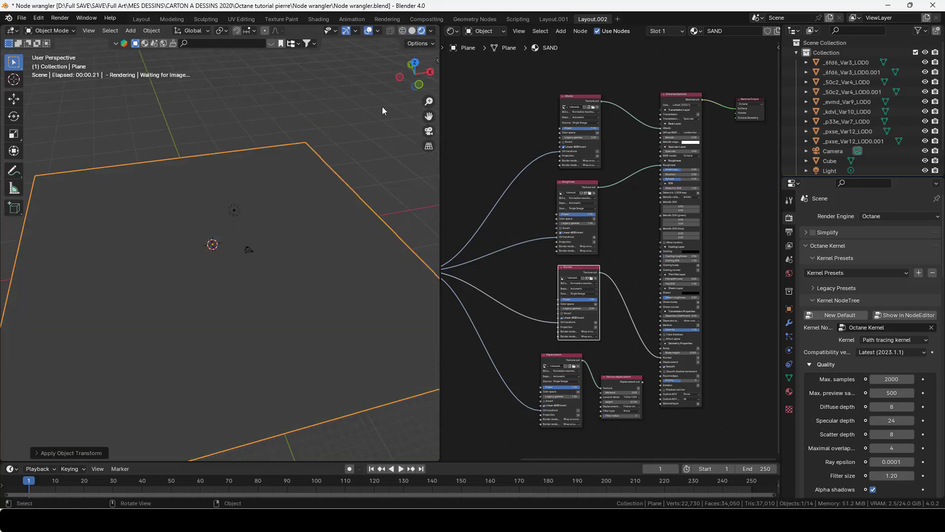
scroll(320, 261, down, 8)
middle_drag(298, 264, 306, 232)
scroll(266, 261, up, 4)
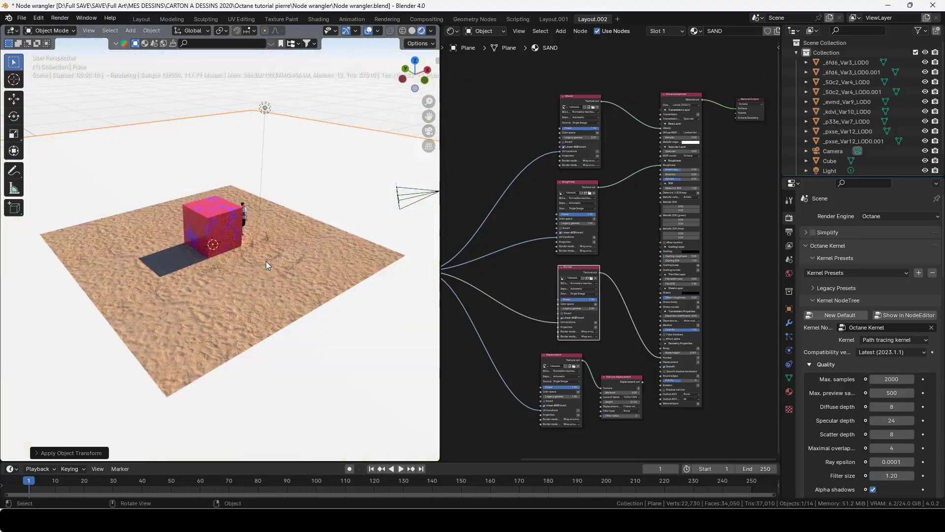
scroll(265, 261, down, 5)
middle_drag(226, 270, 218, 294)
scroll(219, 294, up, 4)
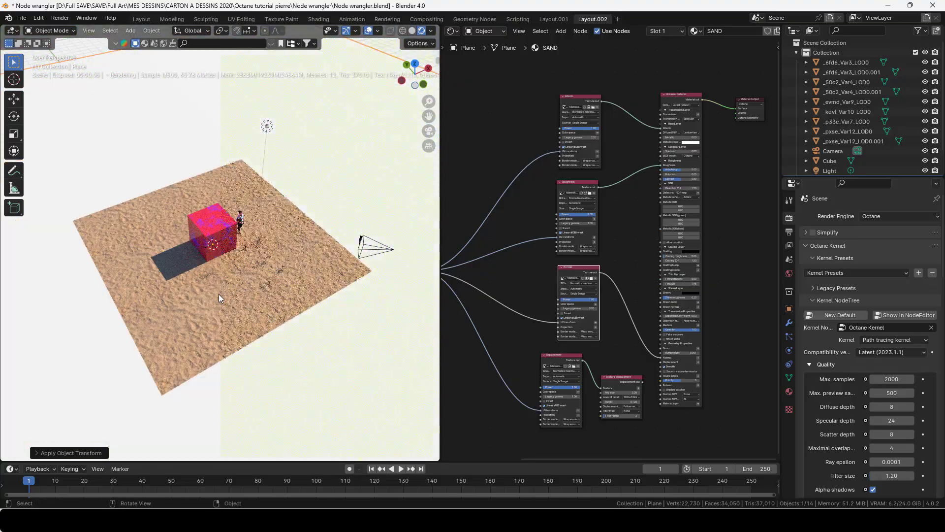
scroll(219, 293, down, 4)
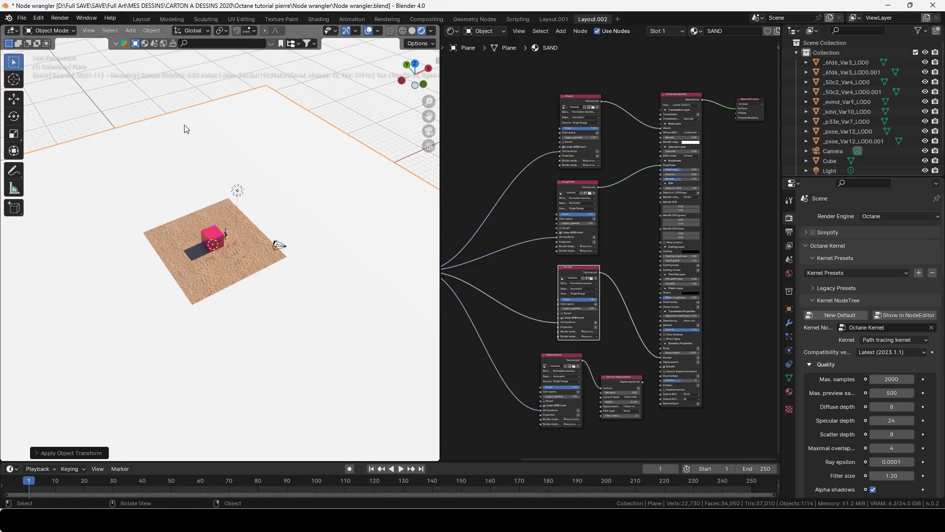
scroll(252, 167, down, 3)
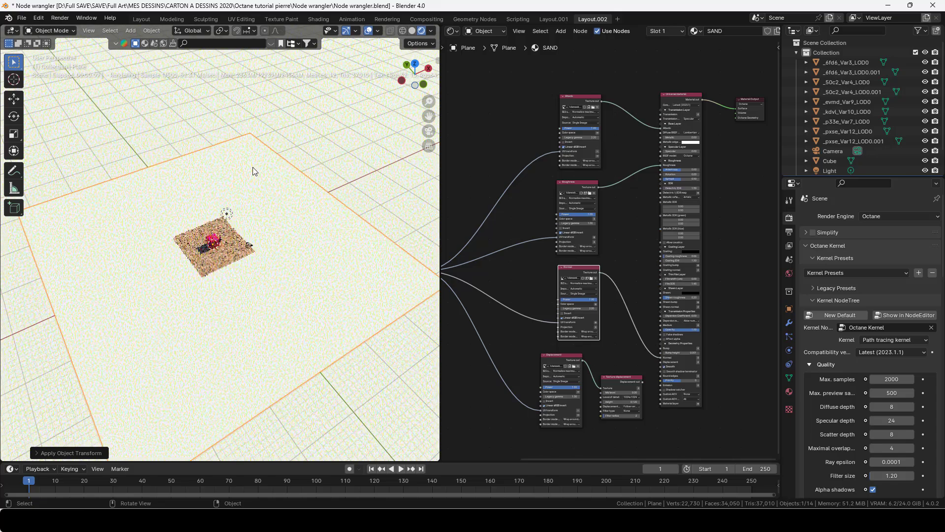
middle_drag(252, 167, 223, 253)
scroll(214, 264, up, 6)
scroll(202, 259, down, 4)
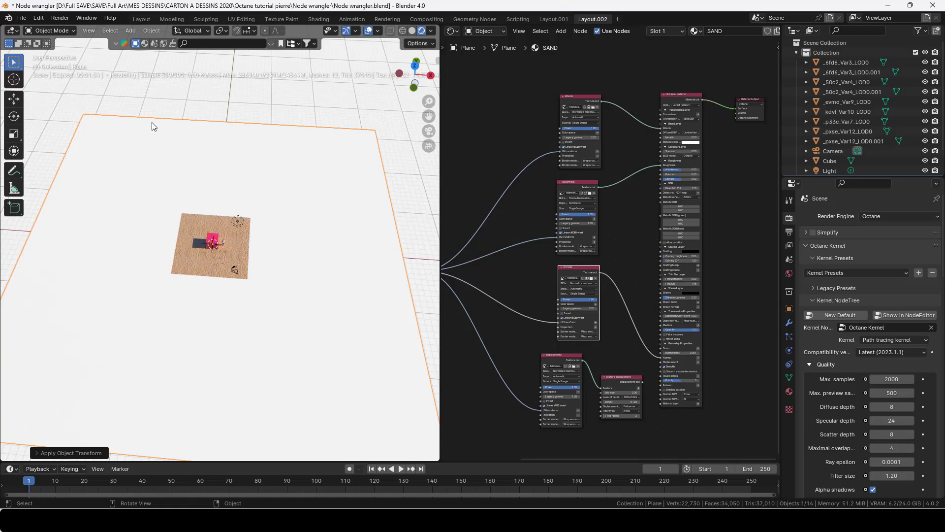
middle_drag(230, 329, 291, 253)
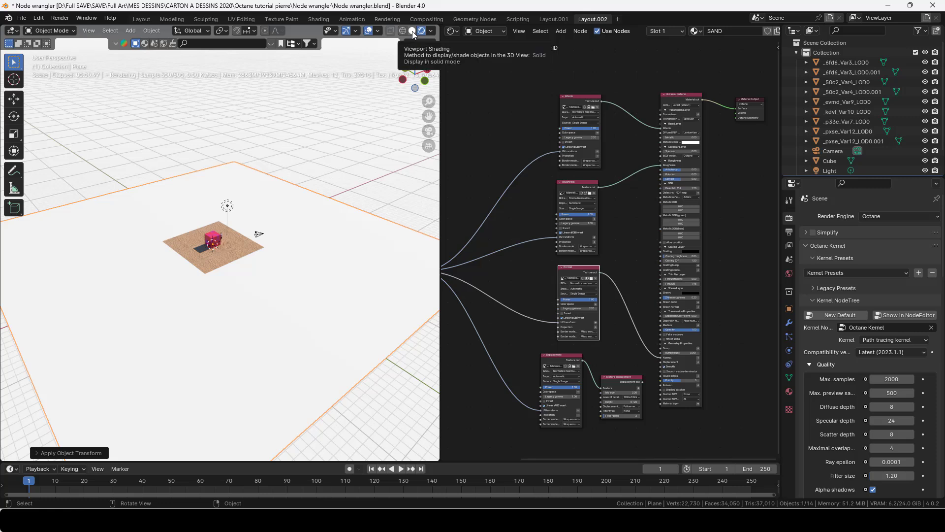
- Toggle the Plane's visibility off and on in the Outliner to refresh its sand texture
drag(867, 175, 867, 274)
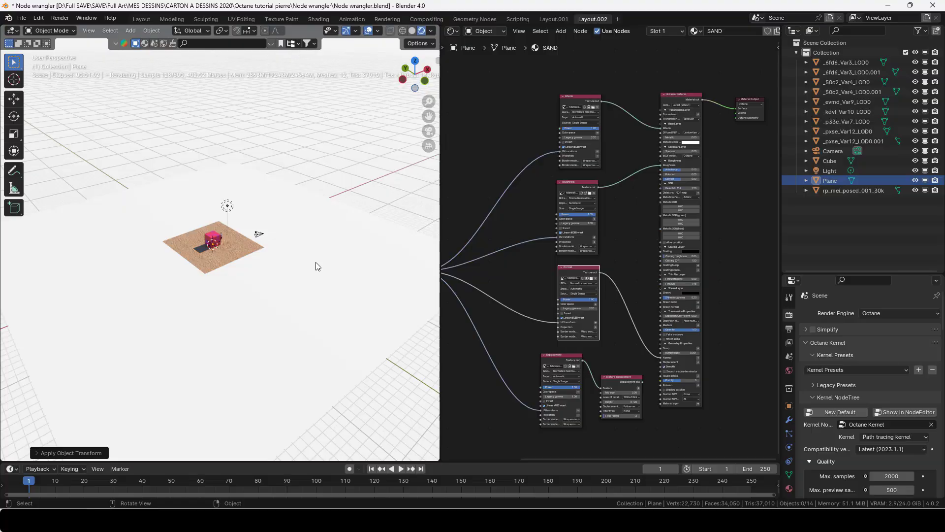
click(916, 180)
click(916, 180)
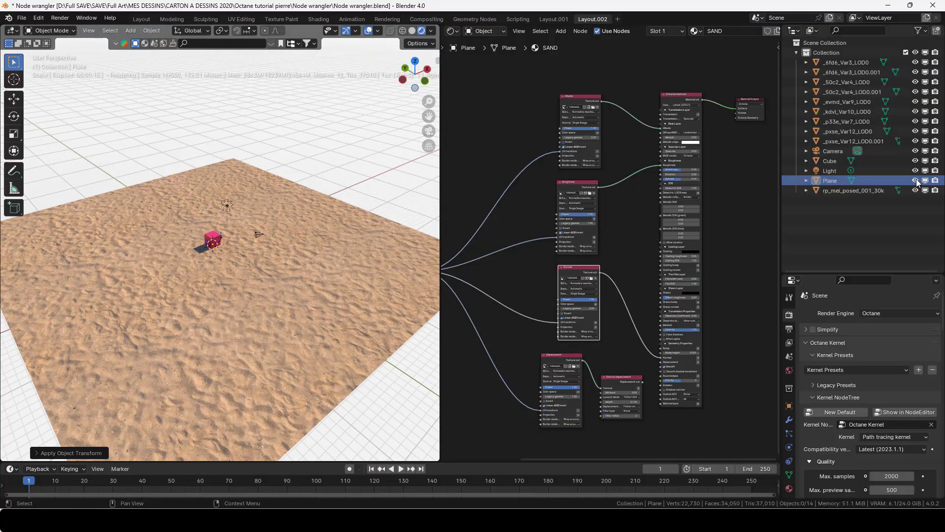
middle_drag(250, 330, 215, 329)
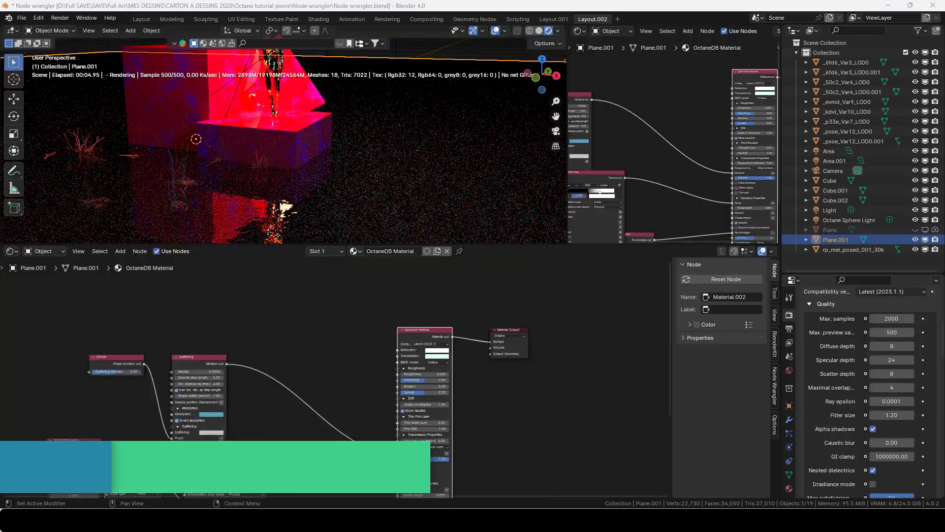
- Inspect the firefly-speckled red boxes maximised, then make the viewport taller above the node editor
middle_drag(419, 194, 272, 170)
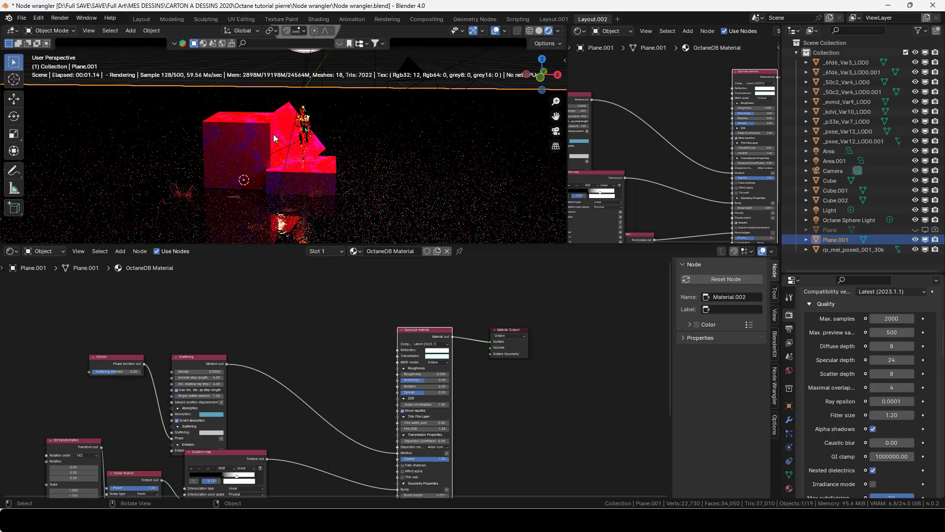
middle_drag(262, 159, 401, 267)
key(ctrl+alt+space)
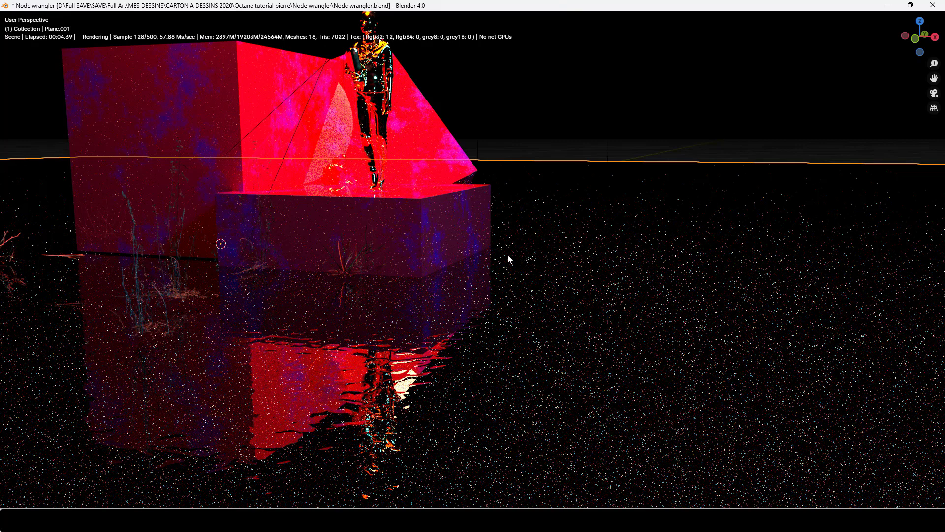
key(ctrl+alt+space)
drag(471, 249, 470, 299)
scroll(825, 356, up, 8)
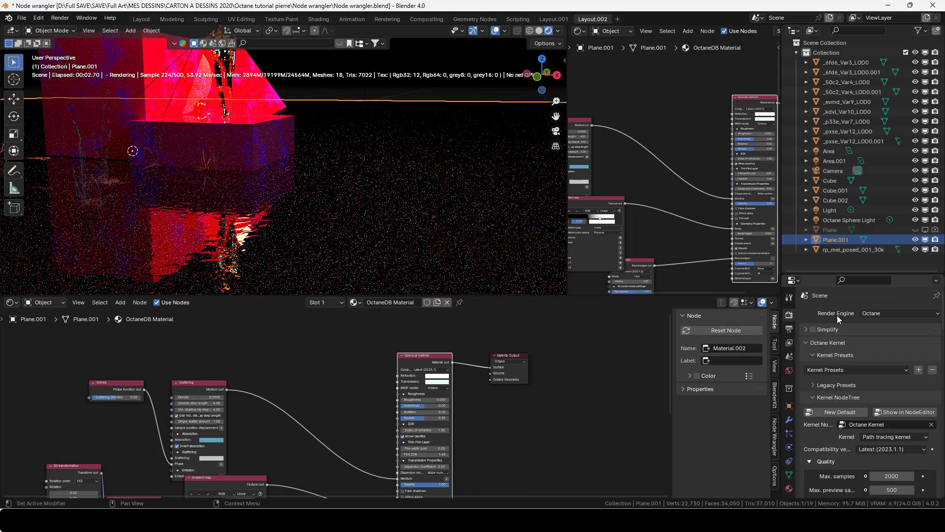
- Scroll the Octane Kernel settings down to Quality and select the GI clamp field
scroll(845, 325, down, 1)
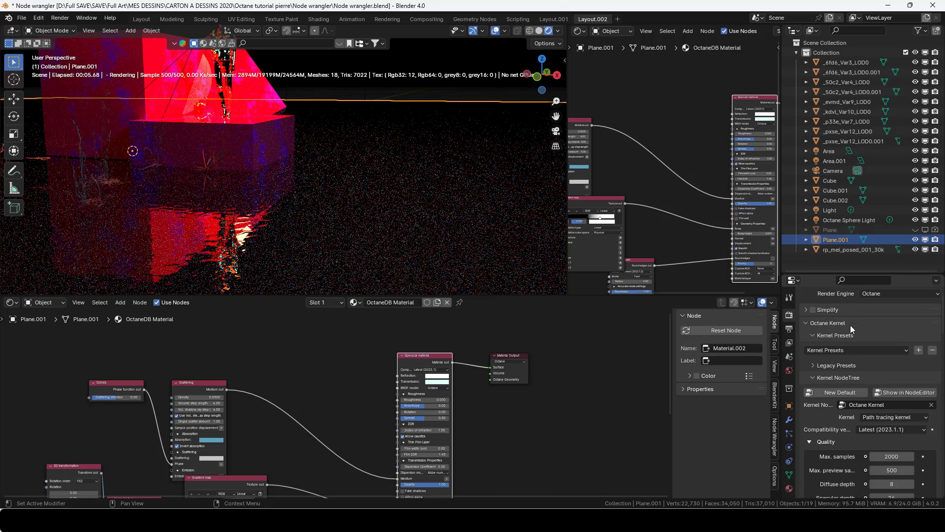
scroll(850, 325, down, 8)
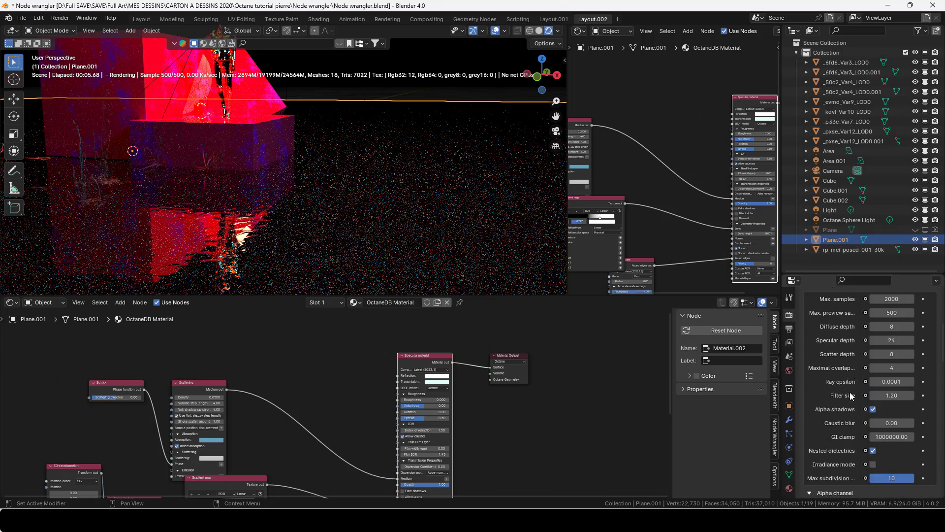
click(892, 436)
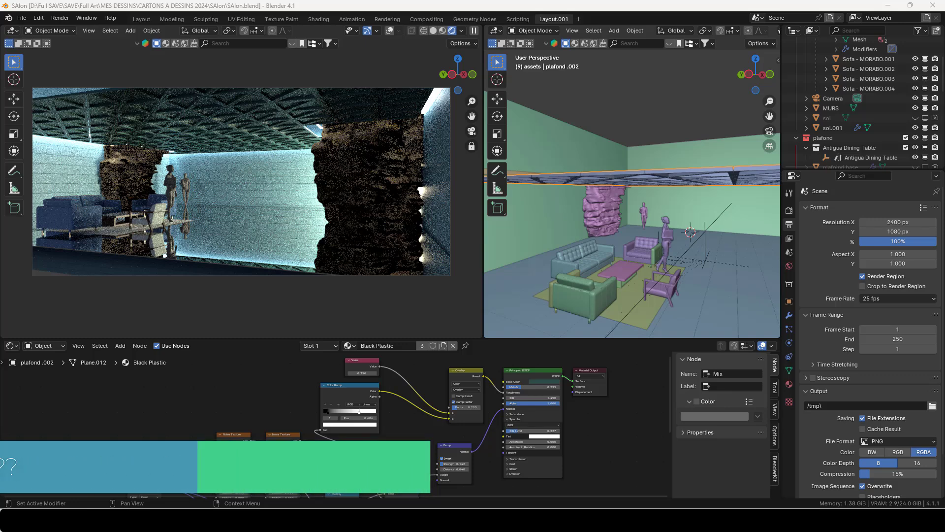
- Orbit the right viewport from above the living-room ceiling down to a low side view
scroll(601, 267, down, 5)
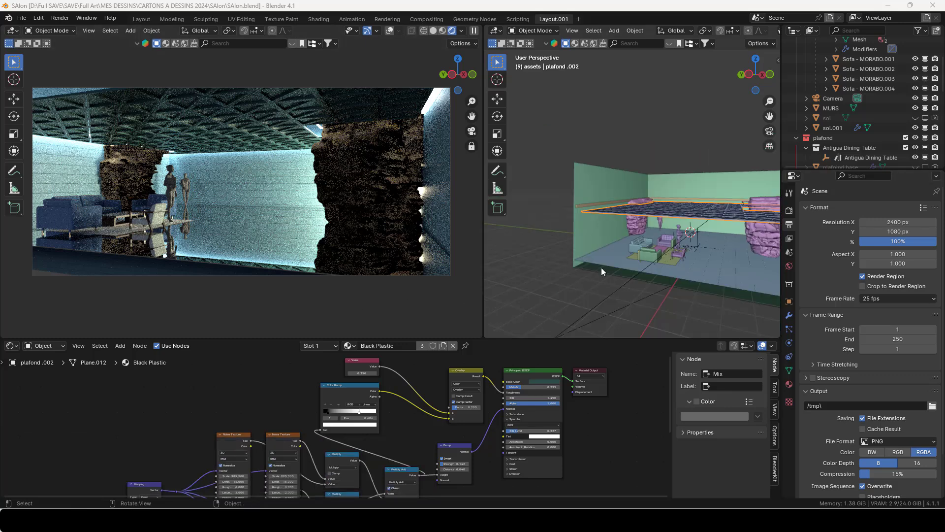
middle_drag(601, 267, 621, 268)
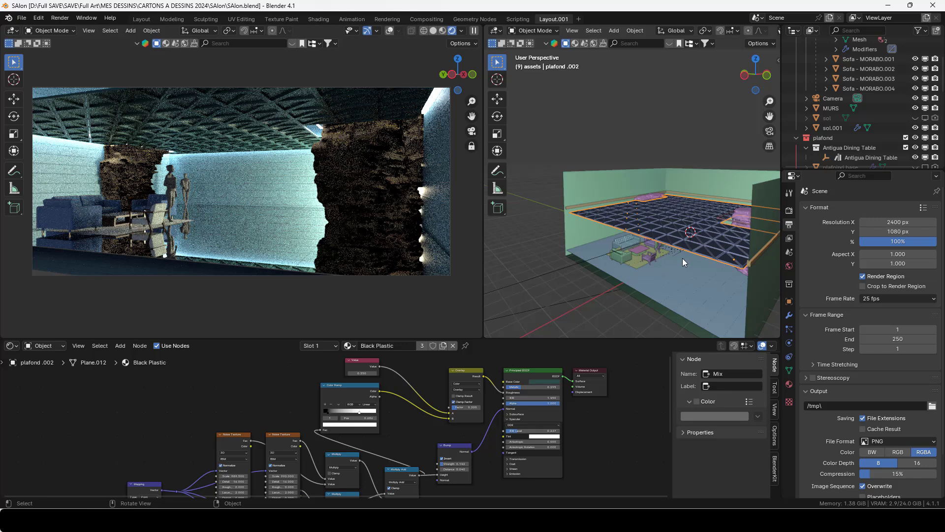
middle_drag(682, 258, 645, 270)
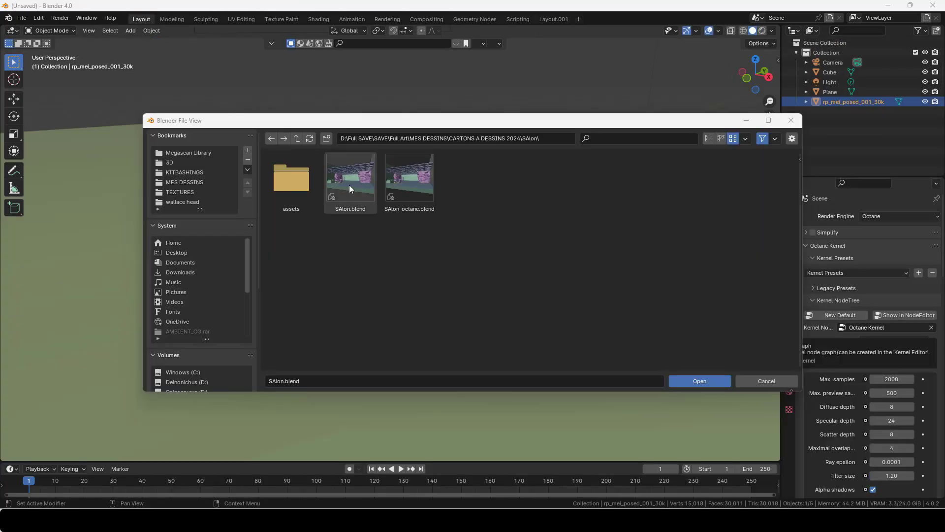
- Open SAlon.blend and enlarge the node editor below the viewports
click(350, 185)
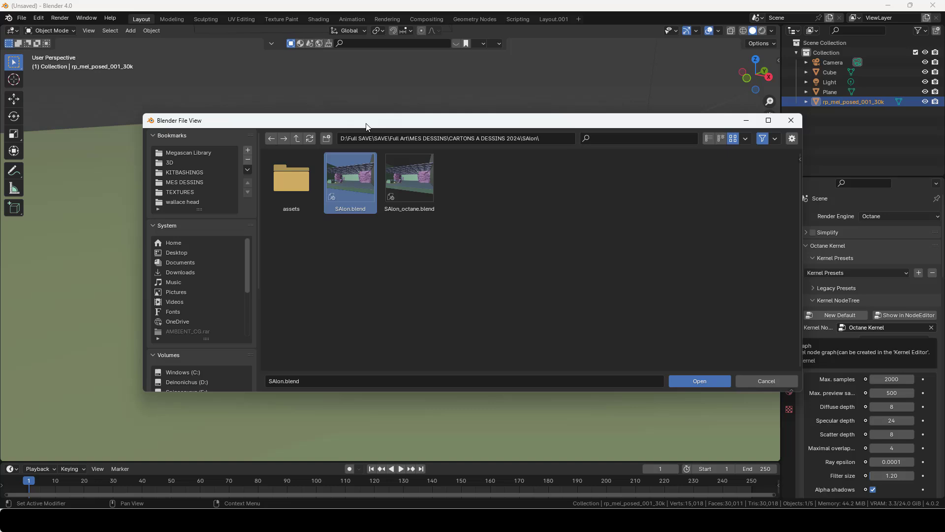
drag(367, 127, 340, 121)
click(669, 379)
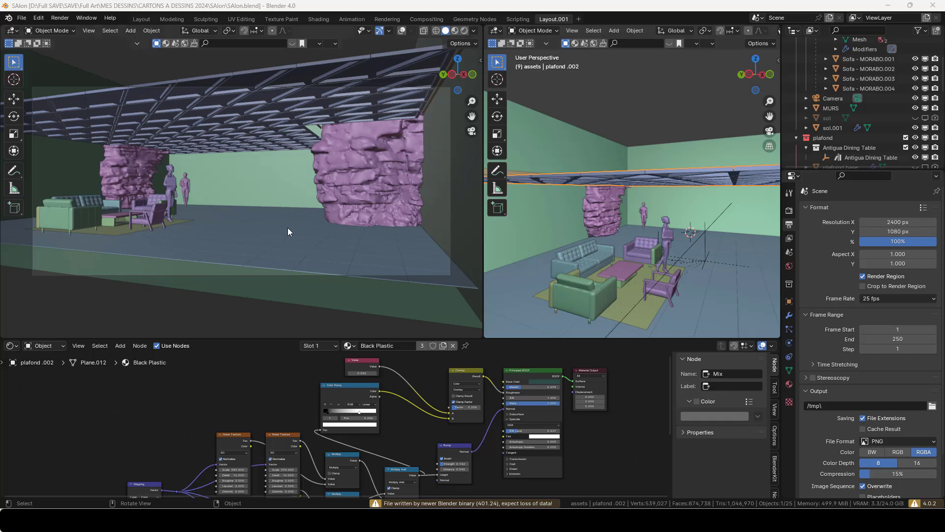
drag(350, 340, 350, 296)
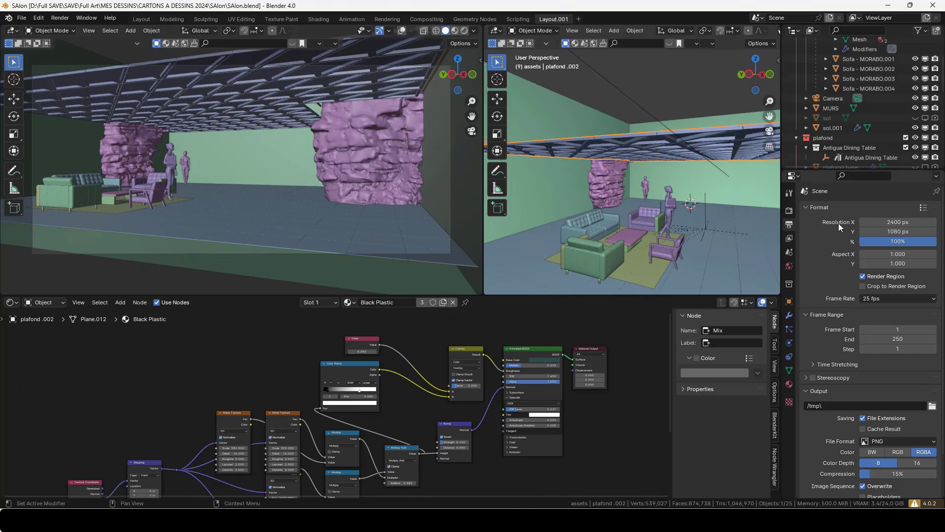
- Set the render engine to Octane, View Transform to Raw, and render the left viewport
click(790, 211)
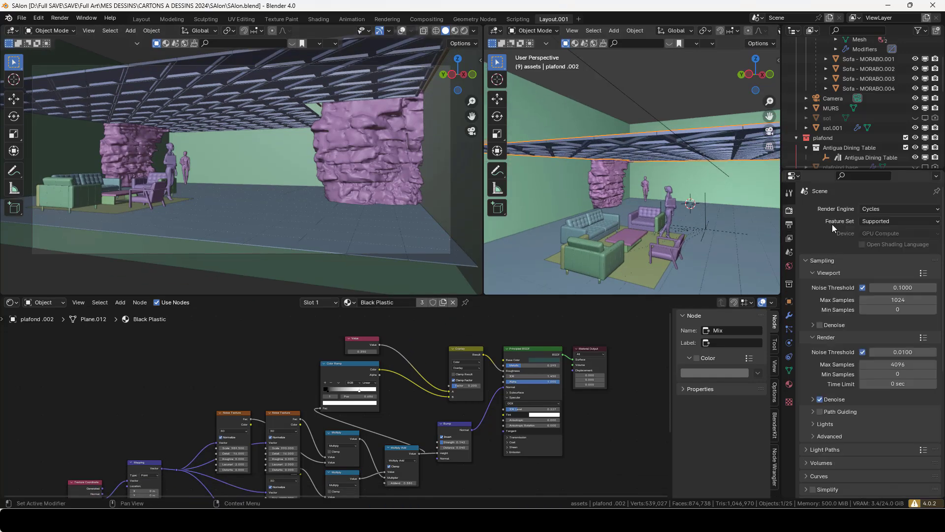
click(890, 208)
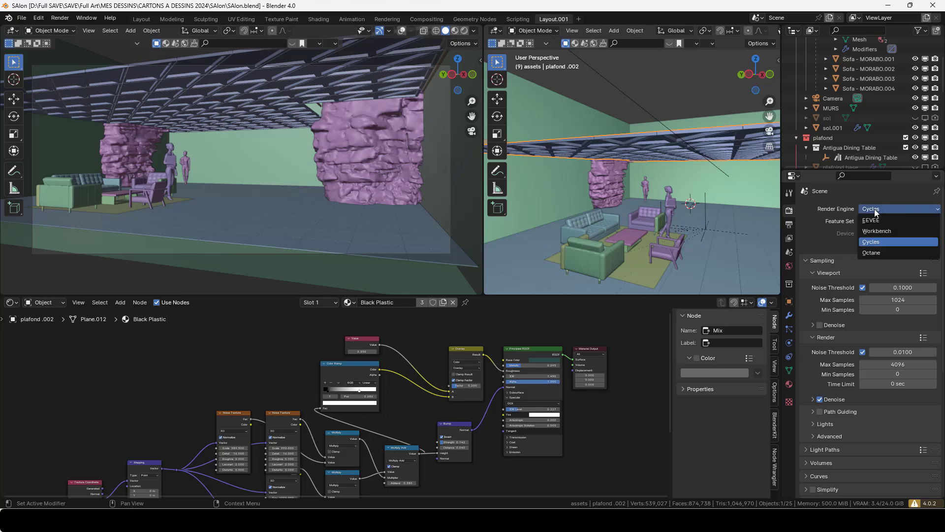
click(878, 253)
scroll(860, 350, down, 5)
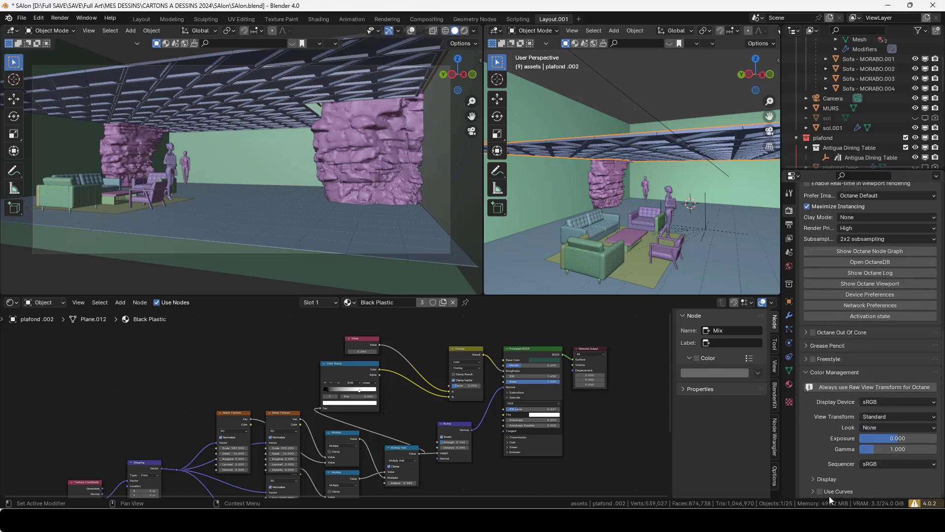
click(893, 403)
click(893, 398)
click(891, 416)
click(871, 482)
click(465, 31)
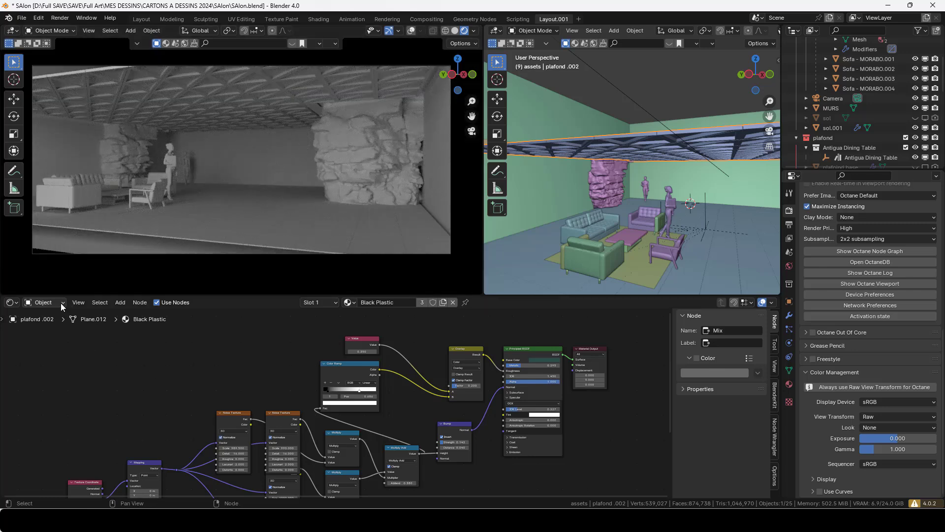
- Show the World shader nodes, unlink the current world and create a new World.001
click(60, 303)
click(60, 348)
click(55, 337)
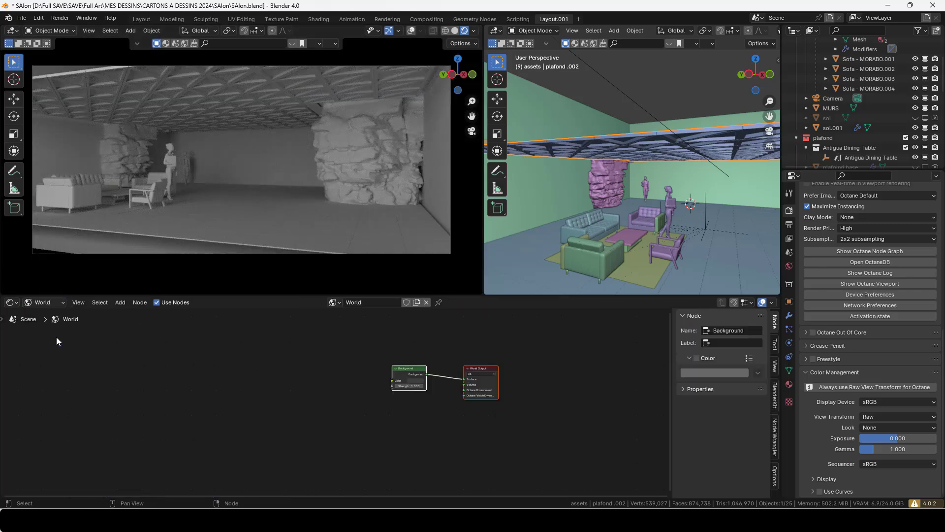
click(426, 303)
click(391, 304)
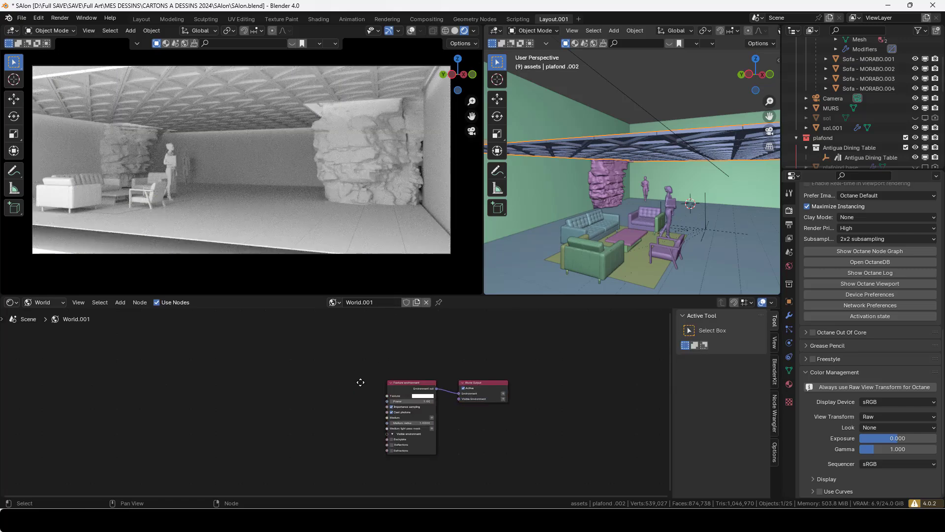
- Add a Daylight environment node wired to World Output, deleting the Texture environment node
key(shift+a)
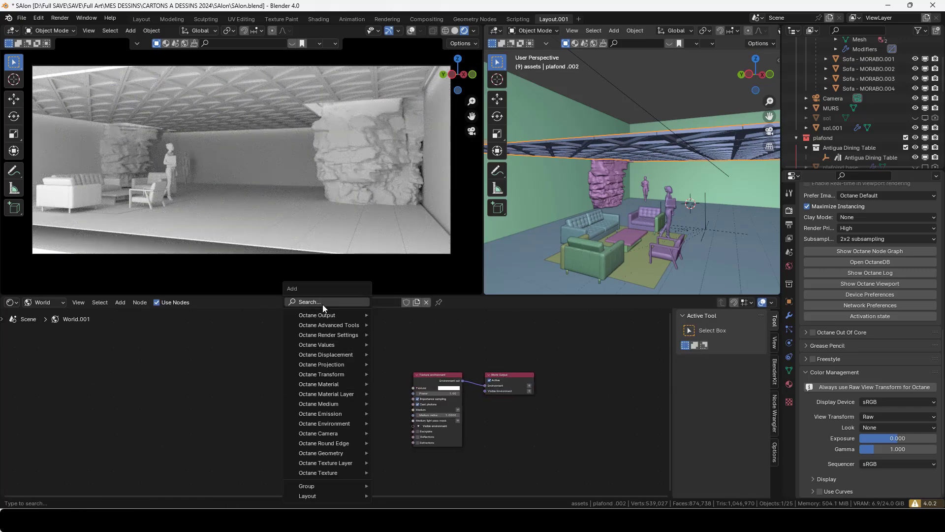
text(dayl)
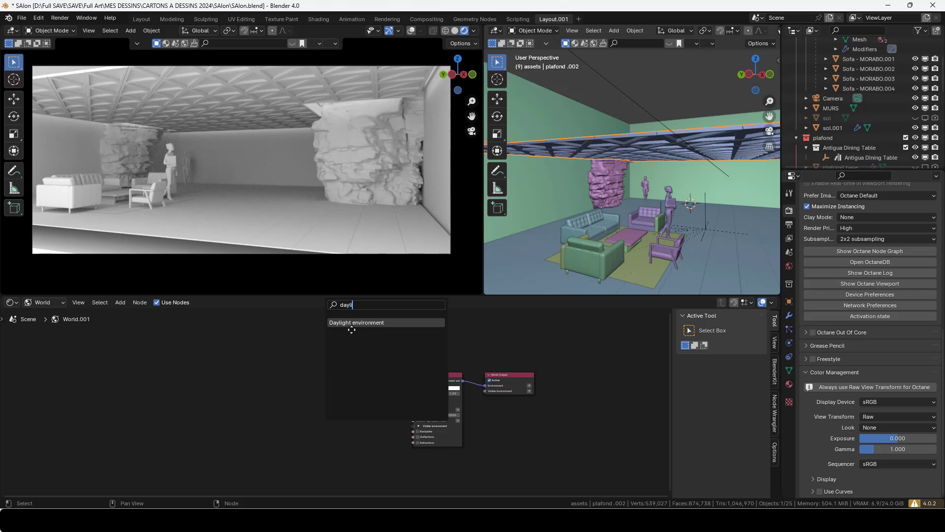
click(354, 323)
drag(360, 360, 453, 414)
key(x)
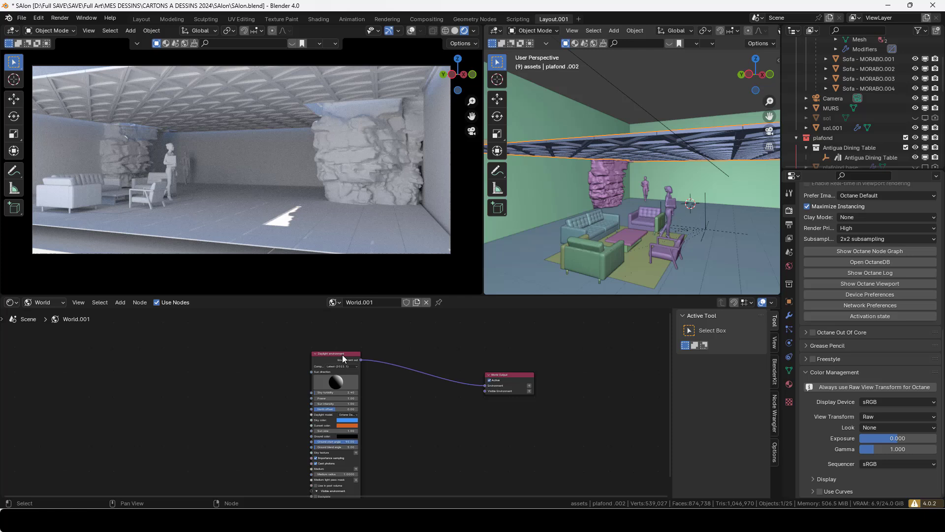
drag(342, 354, 391, 355)
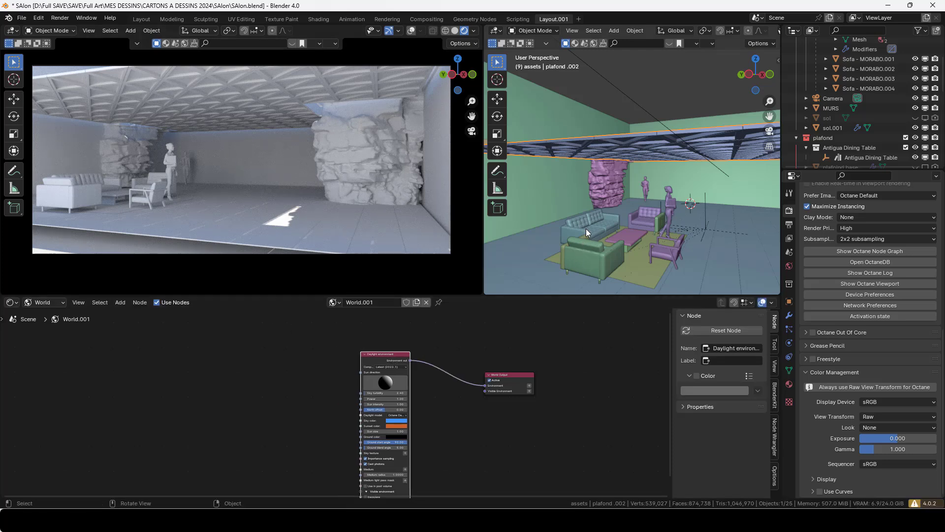
- Select Sofa - MORABO.003, show its Object shader nodes, and inspect the Fabric group
click(595, 268)
click(51, 302)
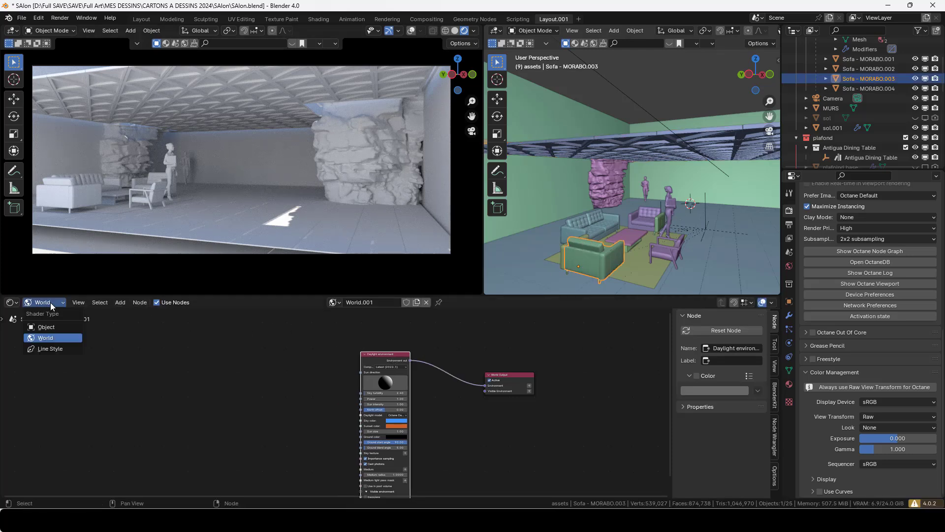
click(55, 327)
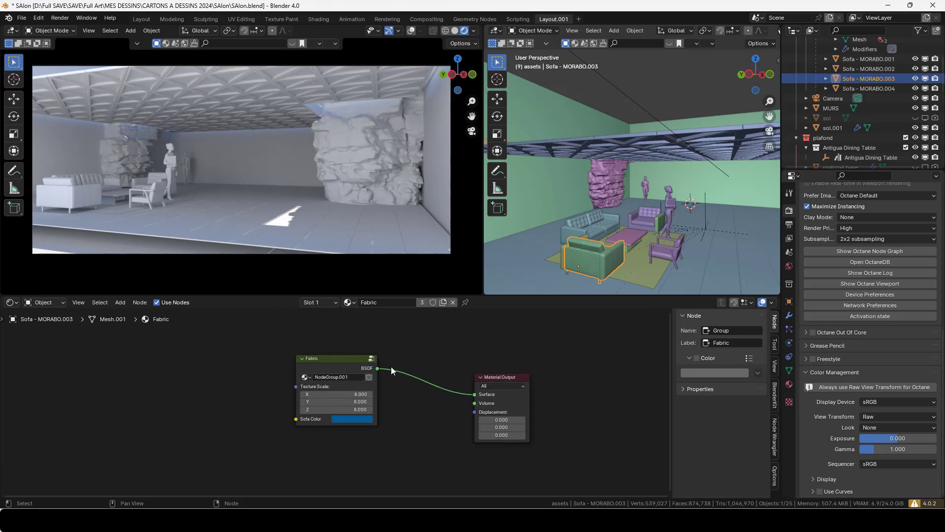
click(370, 359)
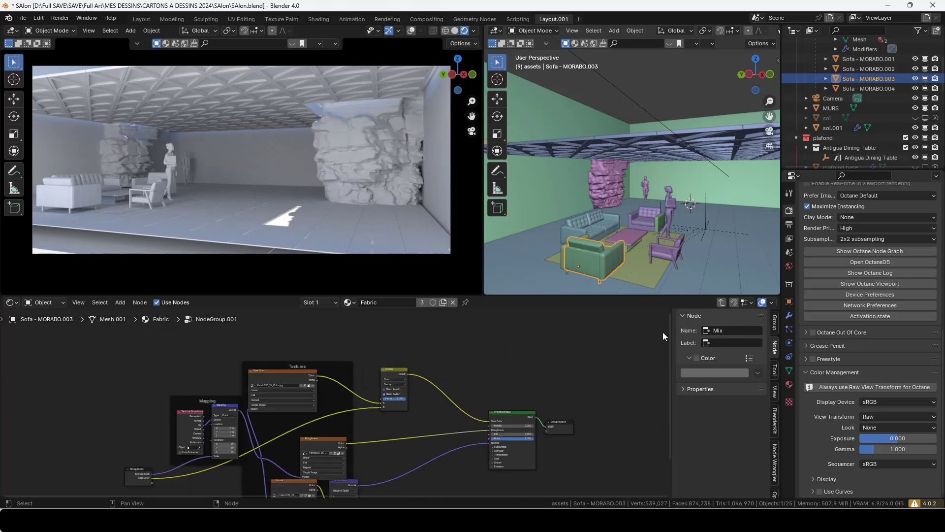
click(721, 302)
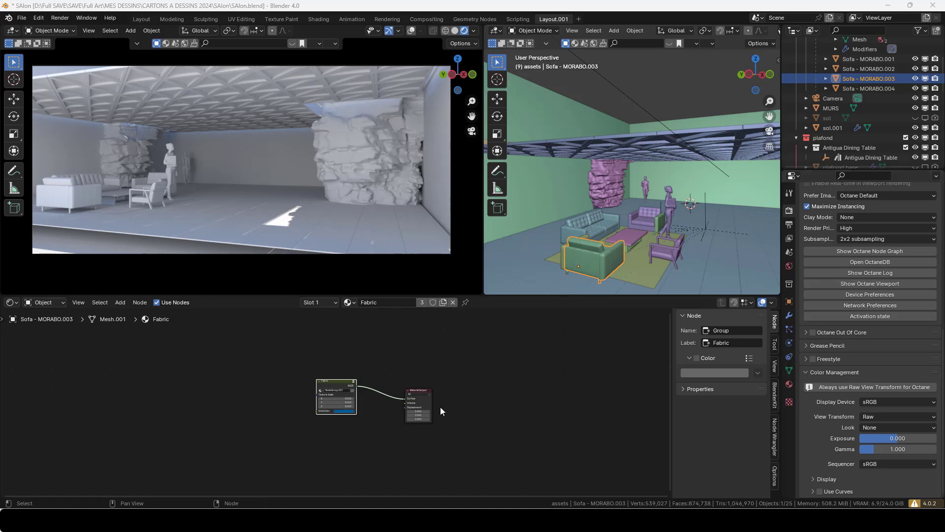
- Nudge the Material Output node and return the left viewport to Solid shading
scroll(513, 382, up, 2)
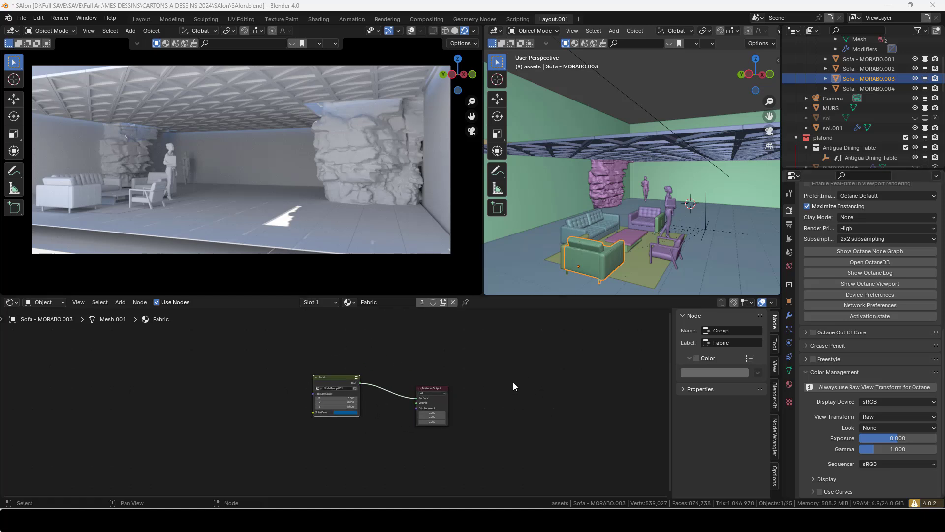
drag(454, 384, 438, 375)
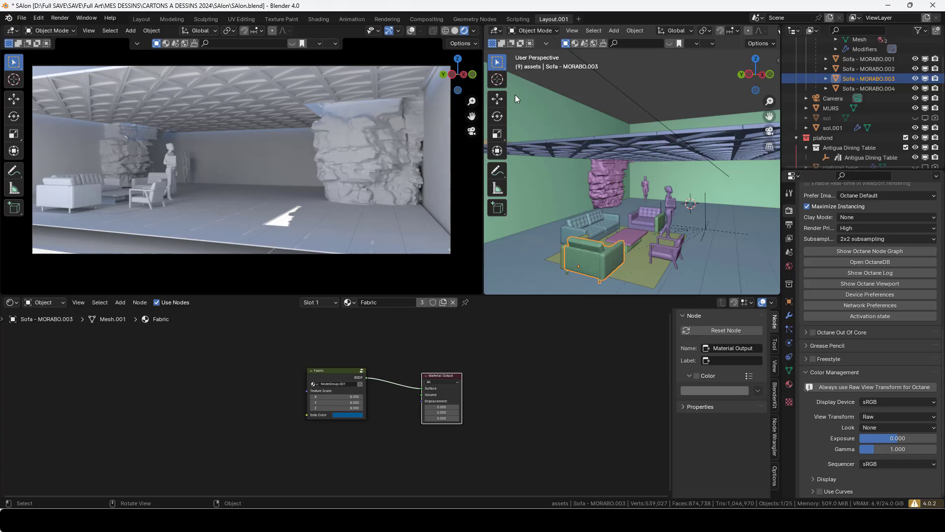
click(455, 30)
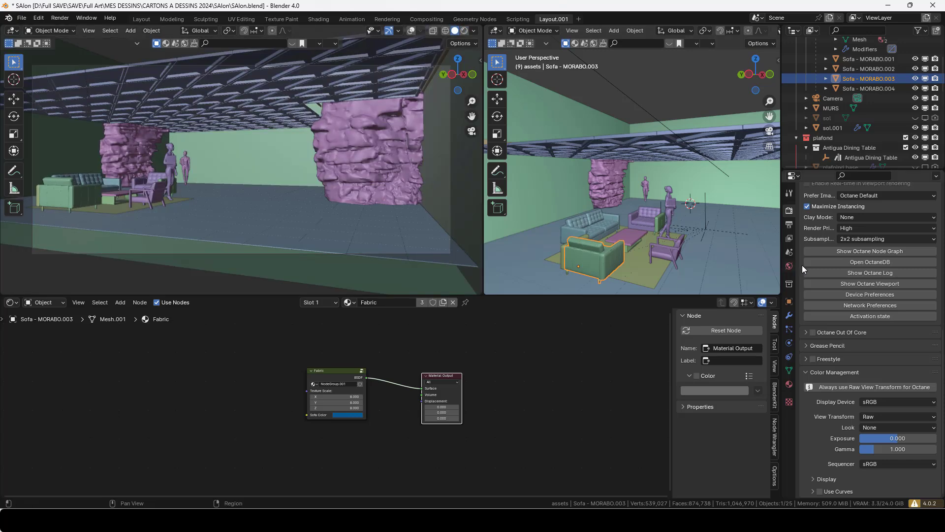
- Bring the Octane Kernel NodeTree field into view, showing its invalid output node warning
scroll(814, 280, up, 12)
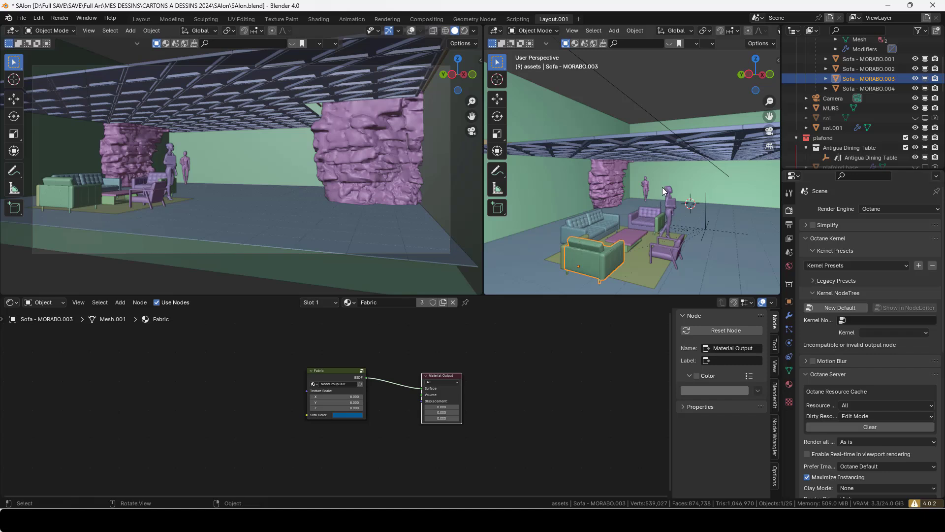
click(411, 31)
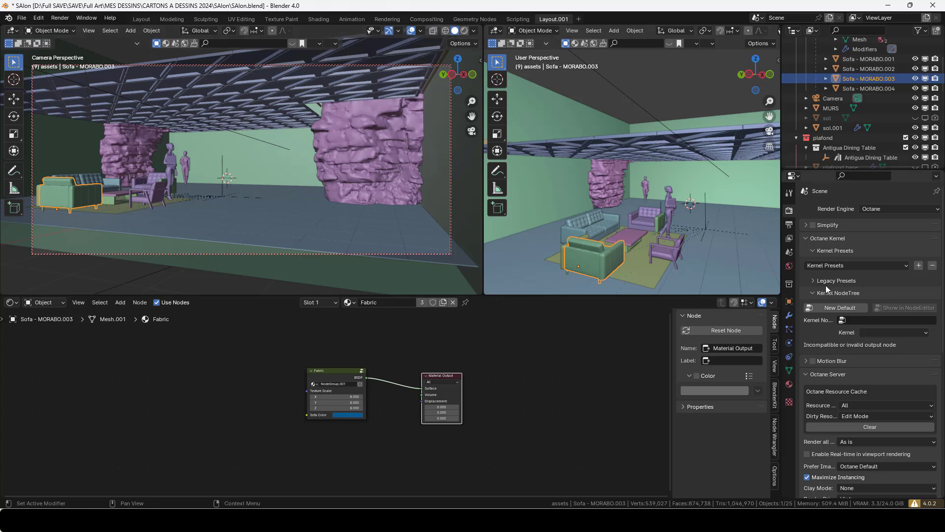
scroll(824, 358, down, 3)
scroll(824, 357, down, 5)
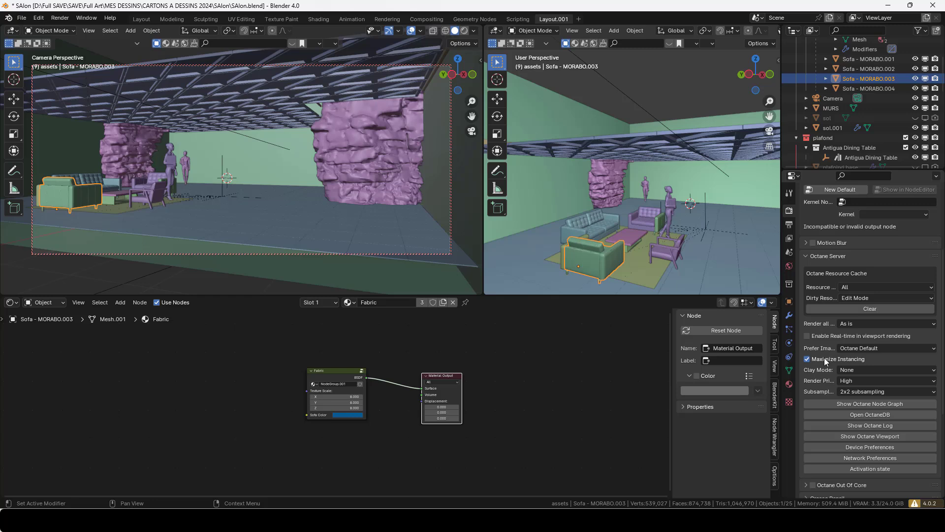
scroll(824, 358, up, 6)
scroll(824, 360, up, 2)
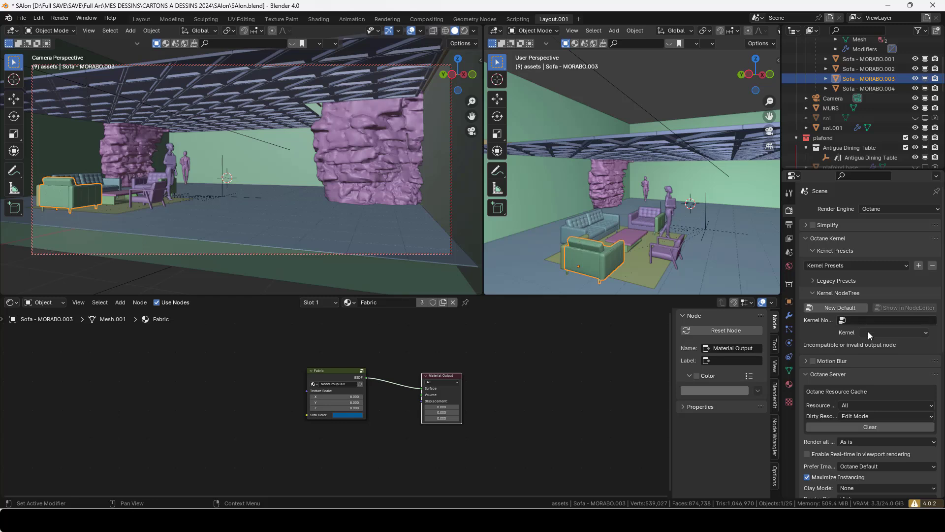
- Create a New Default Octane kernel node tree and set the kernel to Path tracing
click(845, 309)
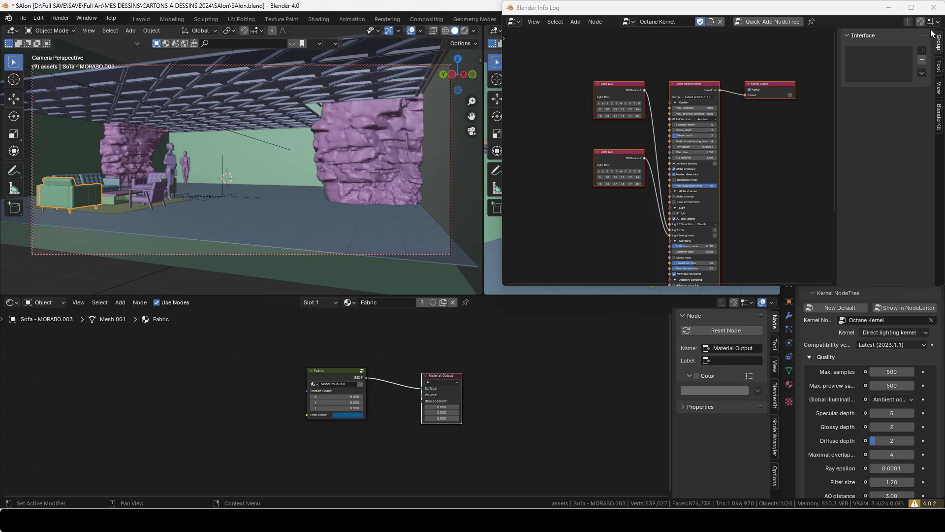
drag(817, 9, 783, 15)
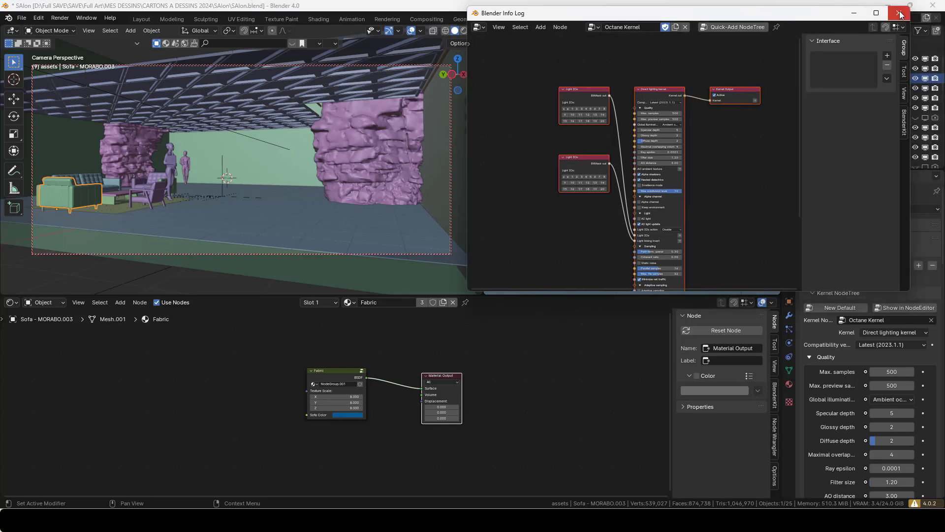
click(899, 13)
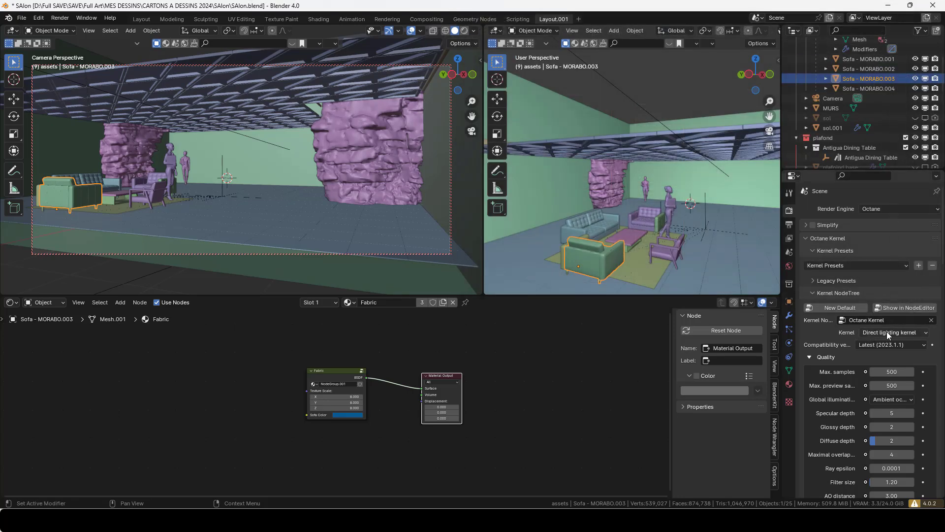
click(925, 332)
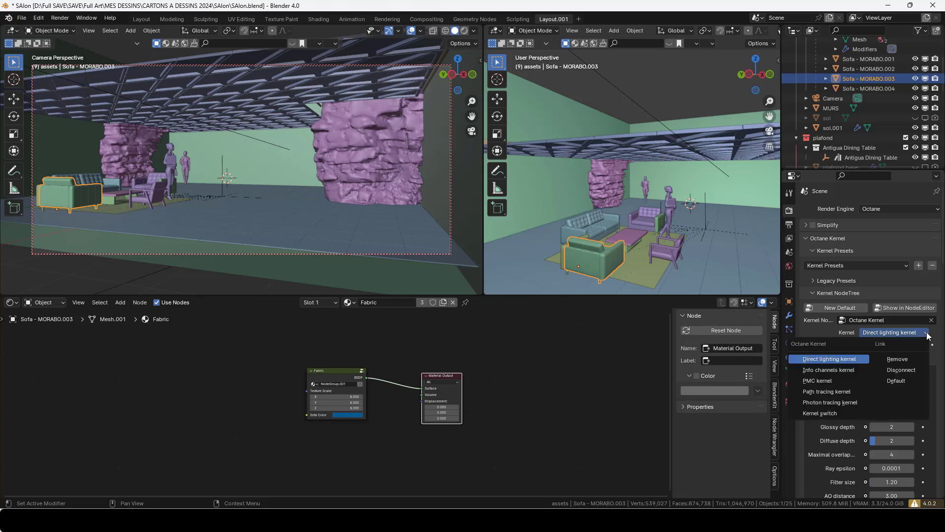
click(837, 392)
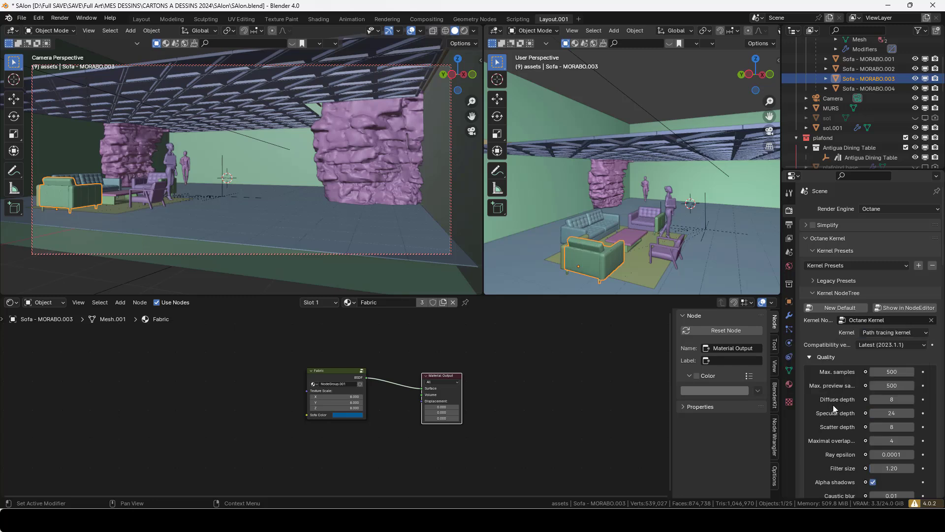
- Set Max preview samples to 600 and Max samples to 2000
click(890, 385)
text(600)
key(shift+Tab)
text(20)
key(Return)
click(463, 30)
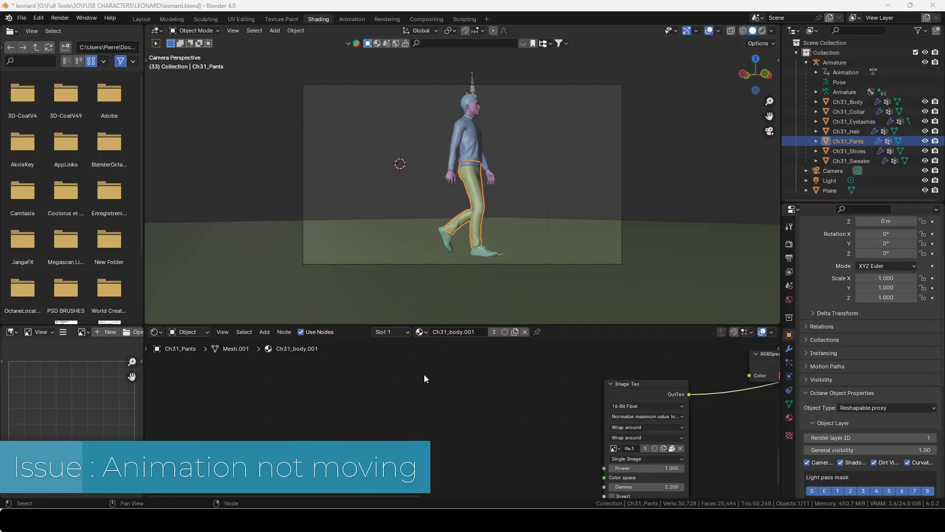
scroll(499, 246, up, 5)
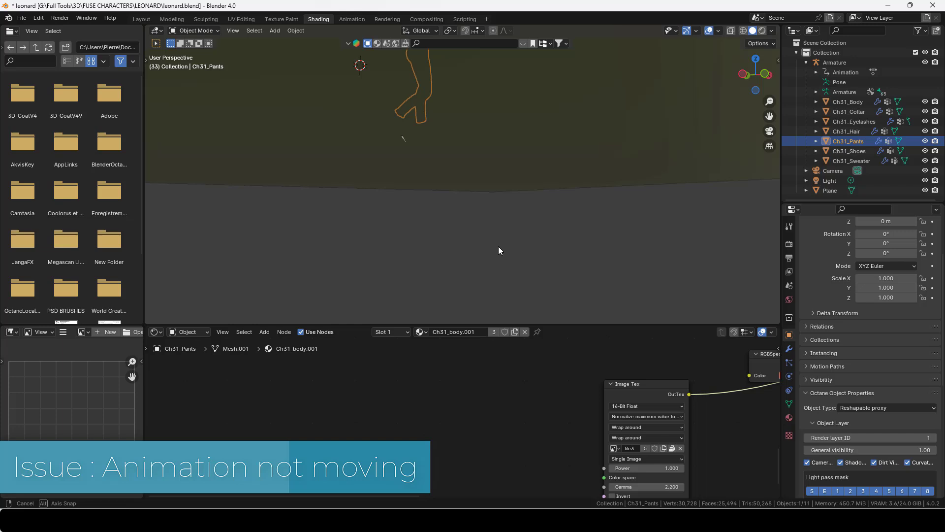
key(KP_0)
key(space)
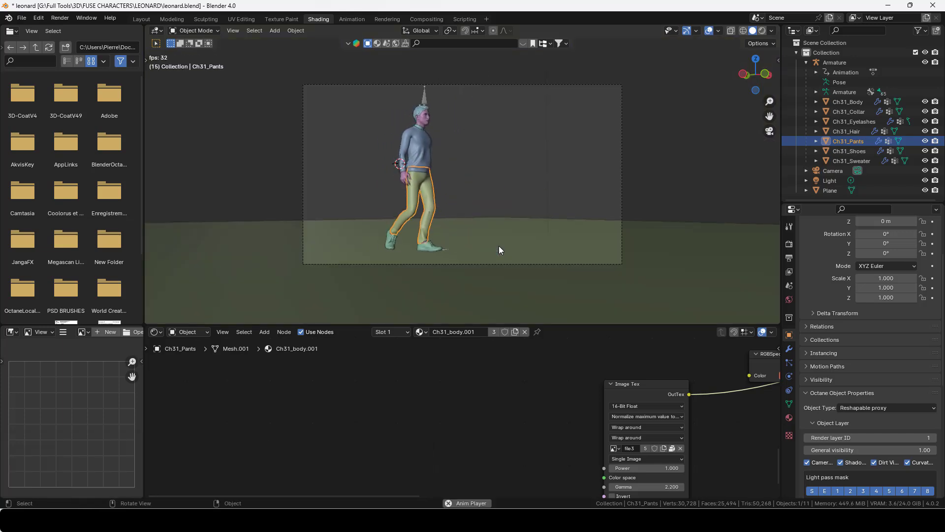
key(space)
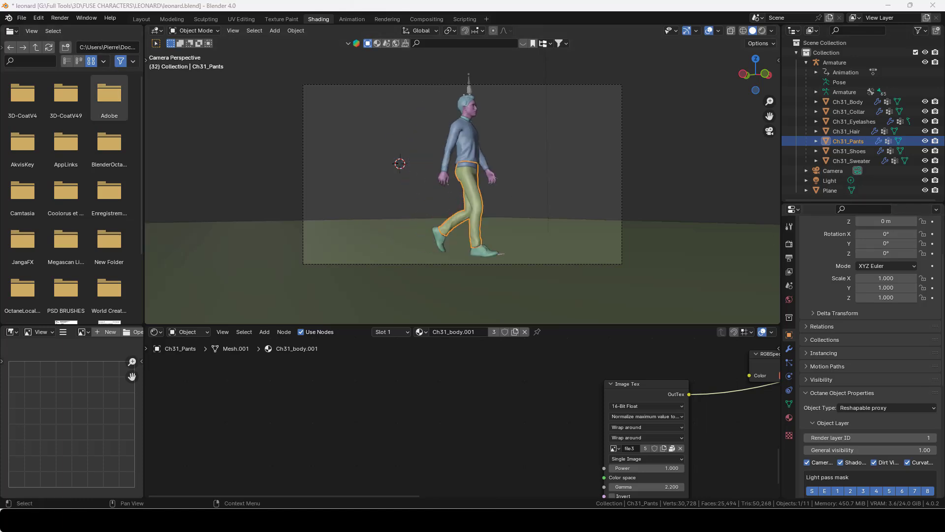
key(z)
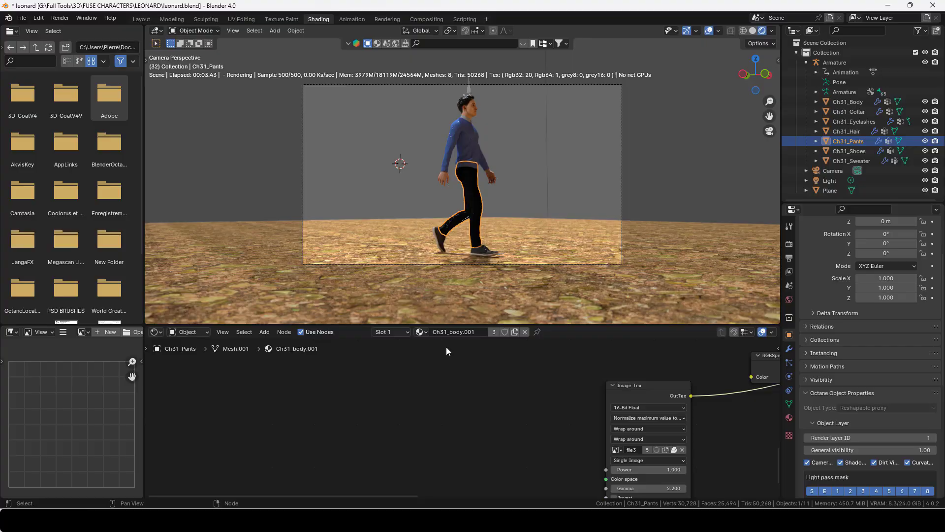
key(space)
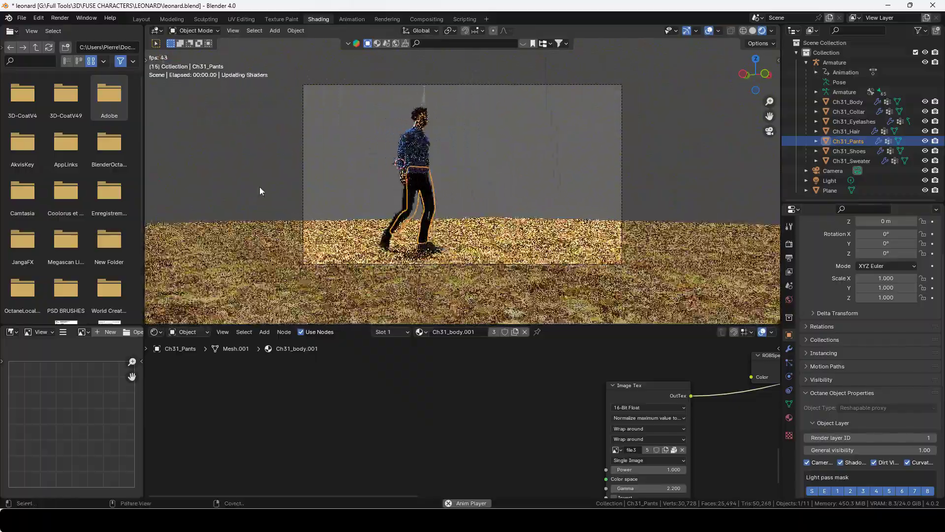
click(752, 30)
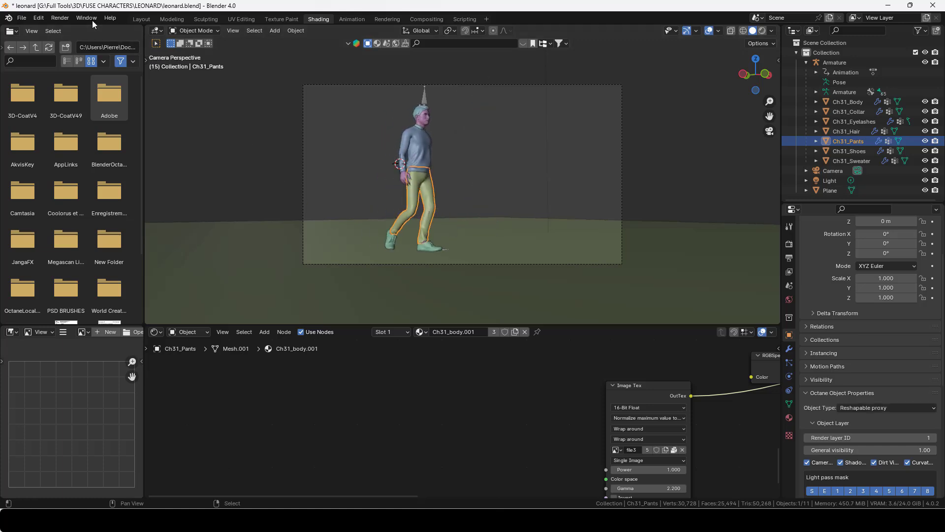
click(60, 18)
- Check each Ch31 object's settings in the Outliner, ending with Ch31_Sweater selected
click(842, 159)
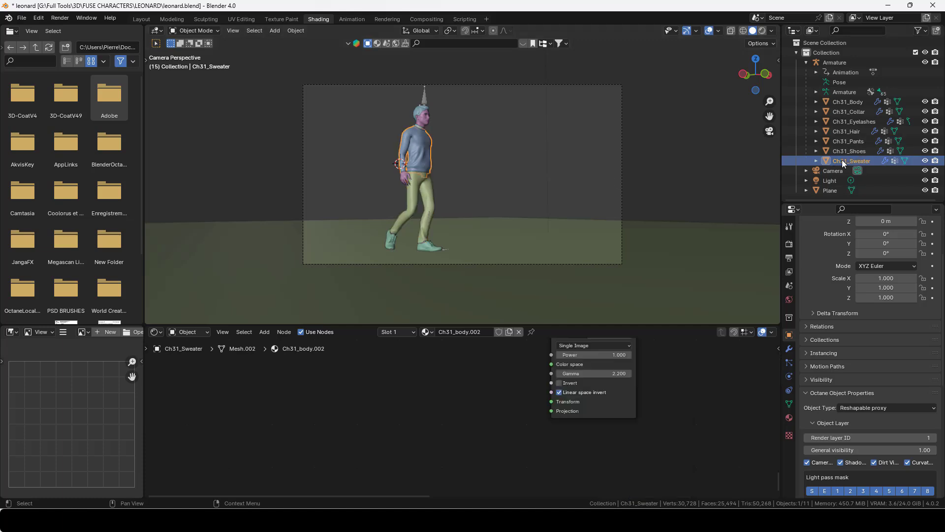
click(838, 120)
click(839, 111)
click(840, 102)
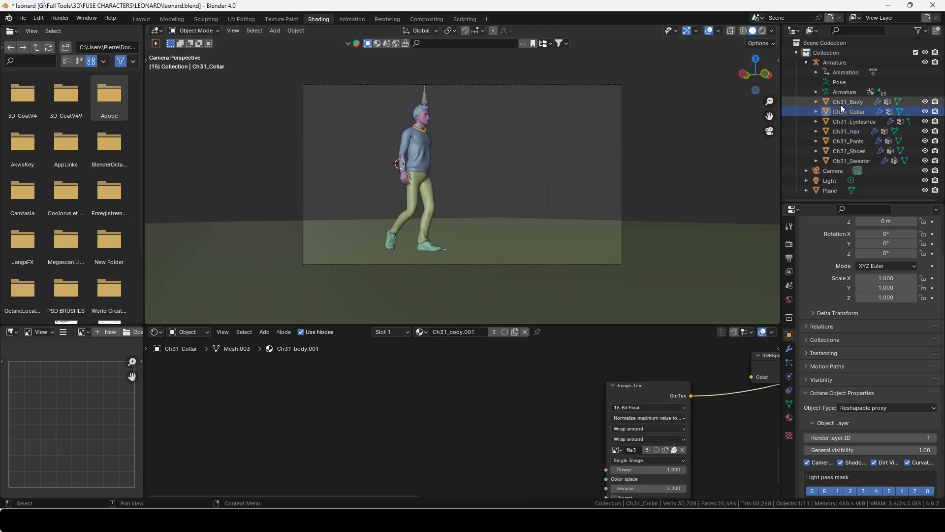
click(844, 121)
click(845, 132)
click(845, 141)
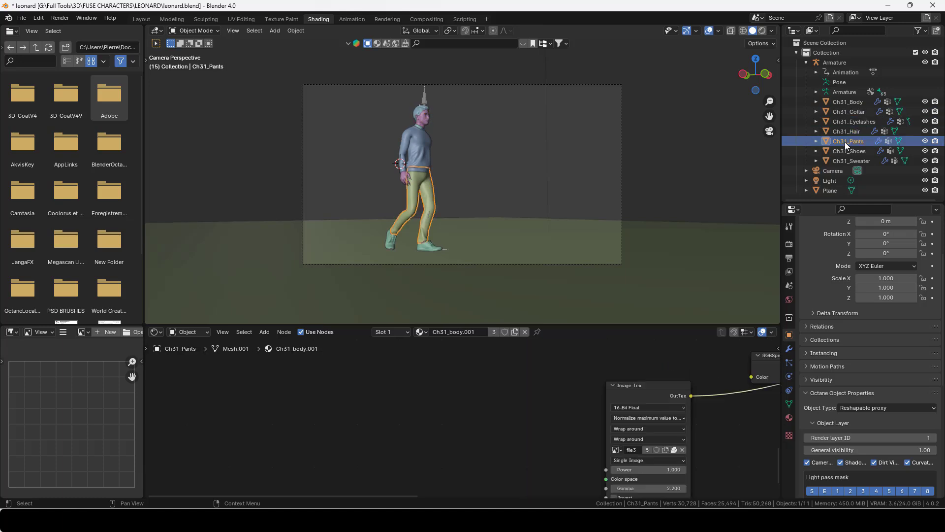
click(846, 151)
click(845, 161)
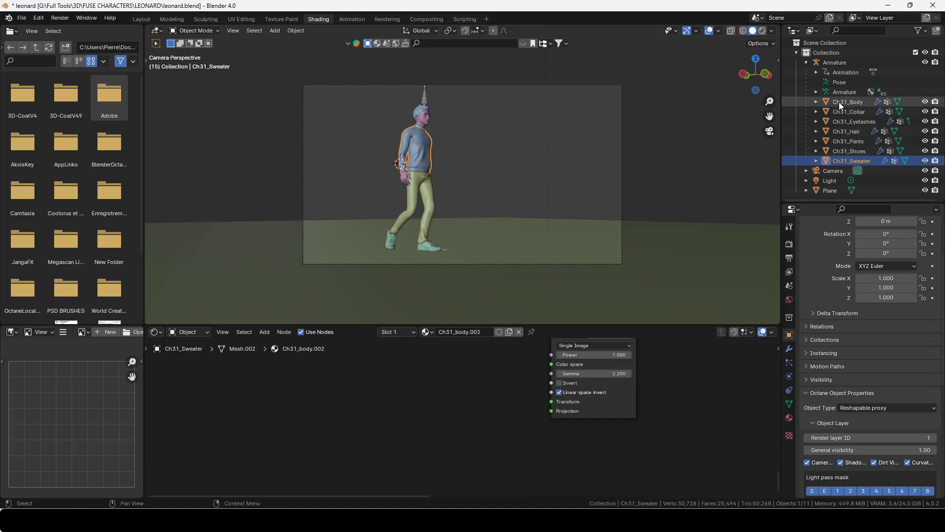
click(839, 102)
click(841, 161)
scroll(819, 361, down, 2)
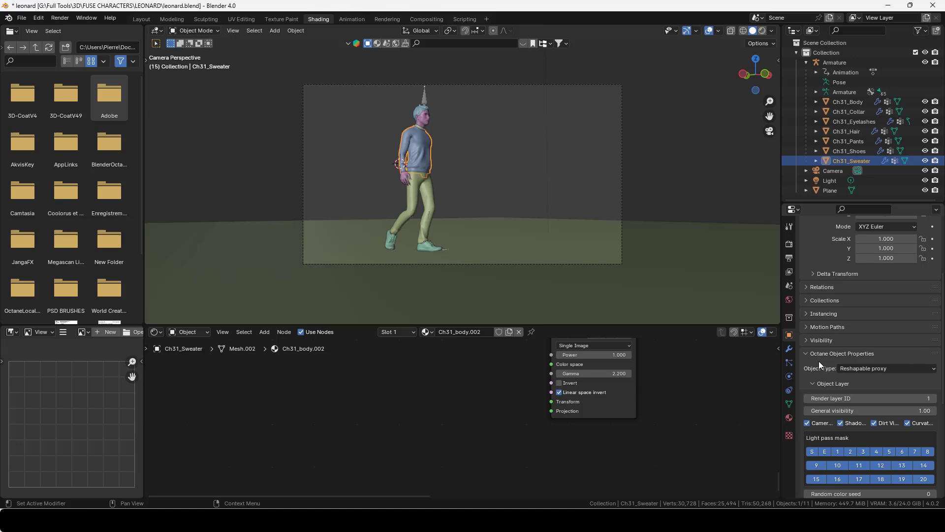
- Set Ch31_Sweater's Octane Object Type to Reshapable proxy
click(823, 355)
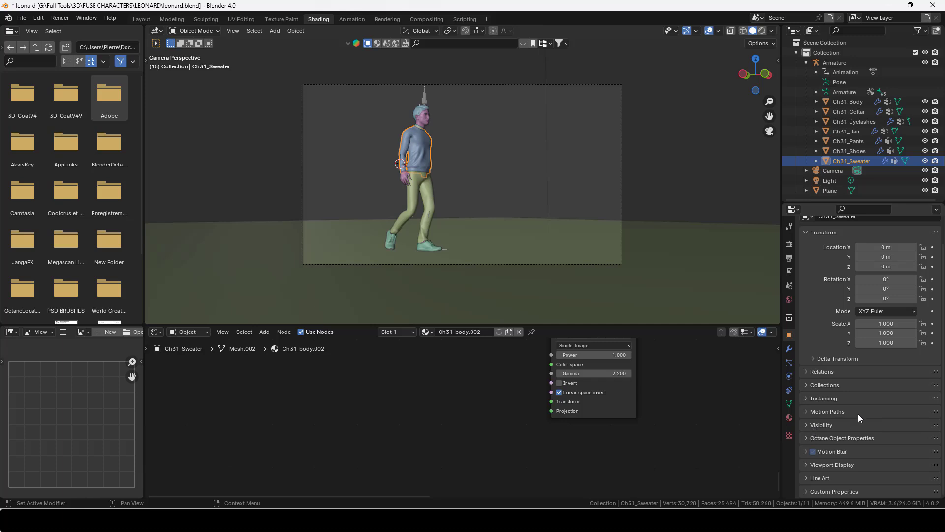
click(816, 437)
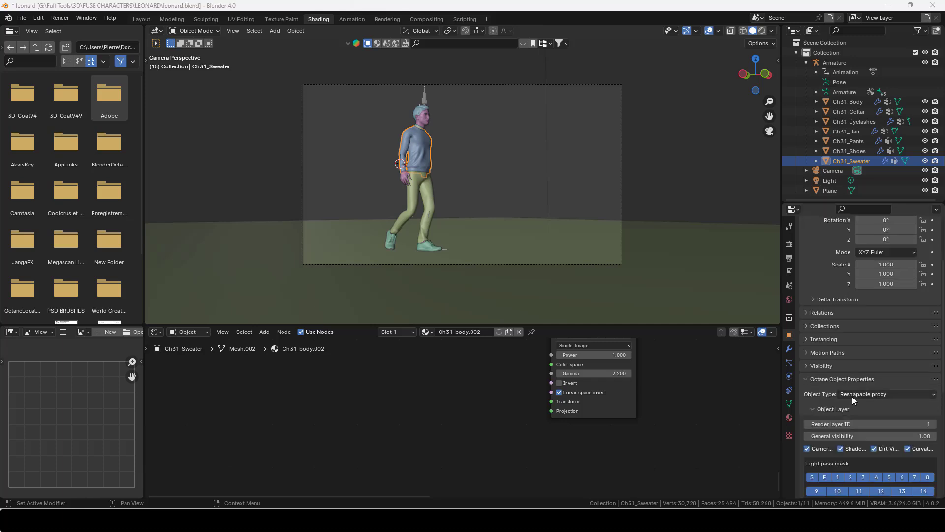
click(879, 393)
click(880, 394)
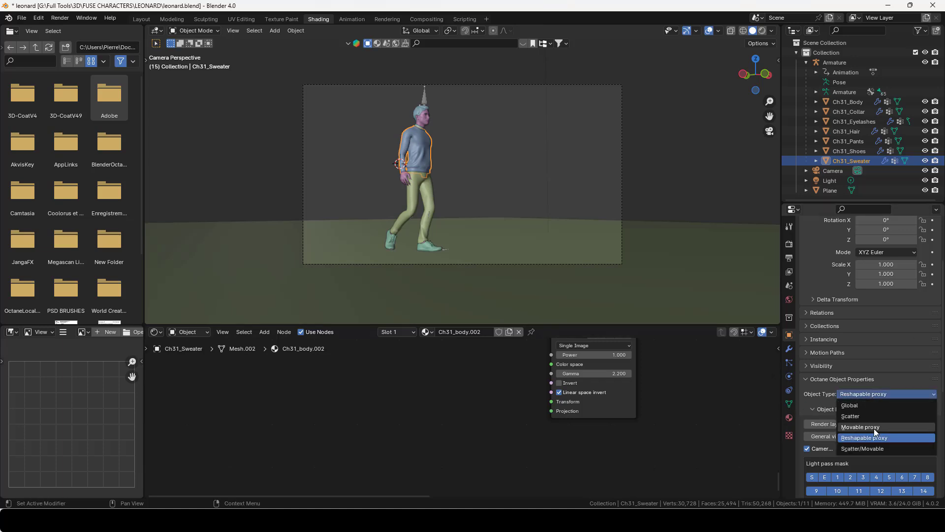
click(873, 450)
click(882, 394)
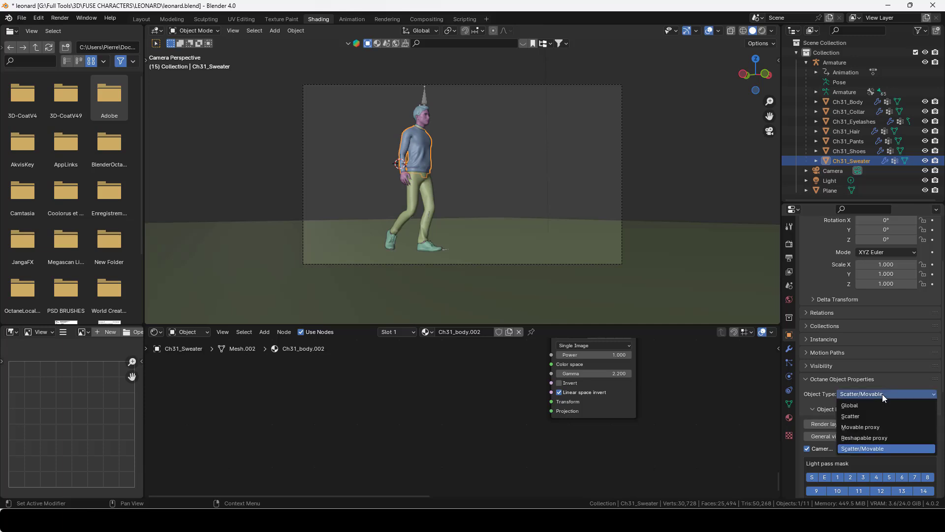
click(884, 438)
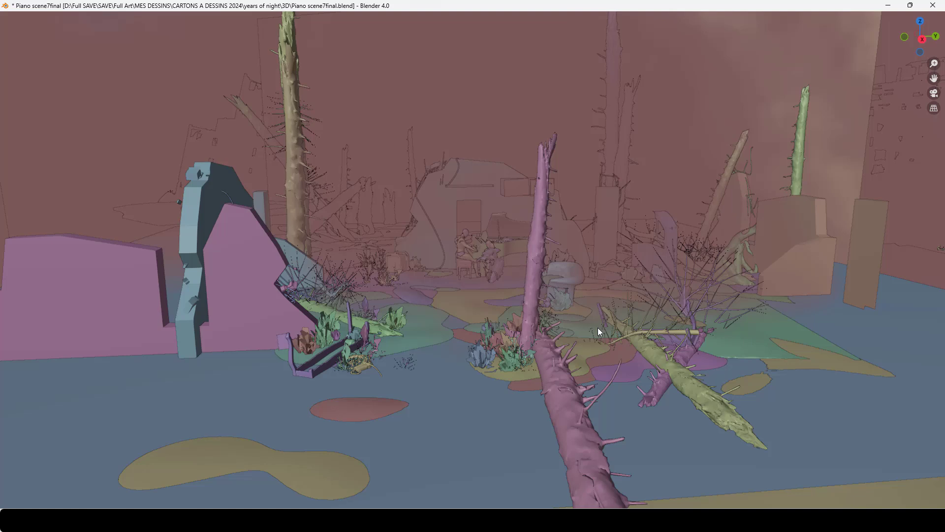
- View the piano scene through the camera in Rendered shading
key(KP_0)
key(z)
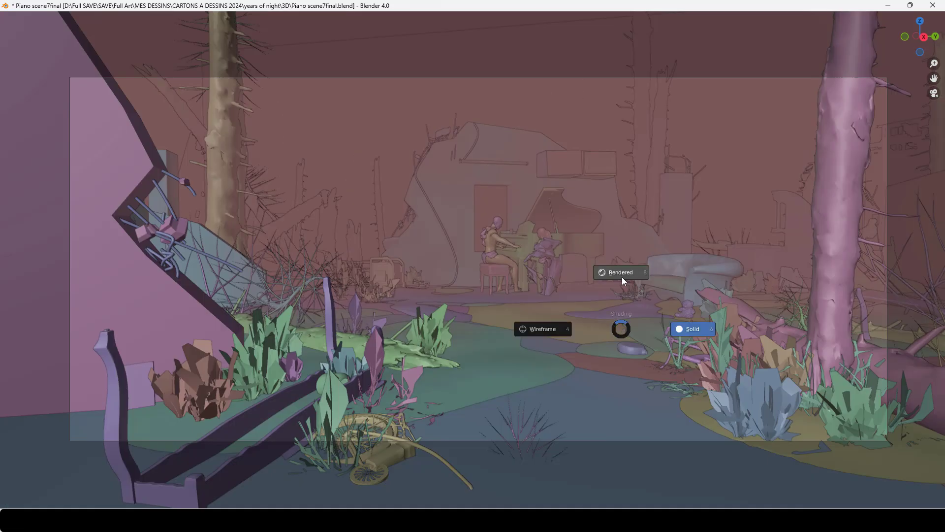
click(621, 276)
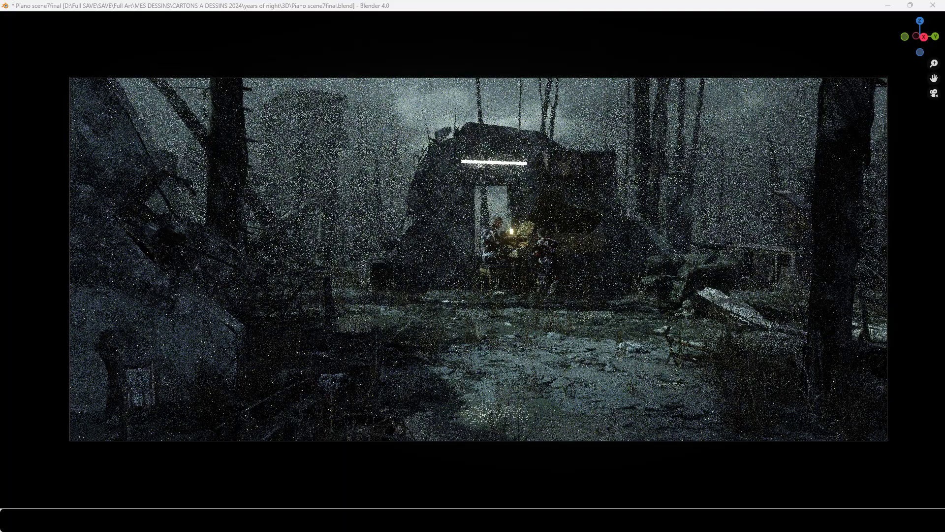